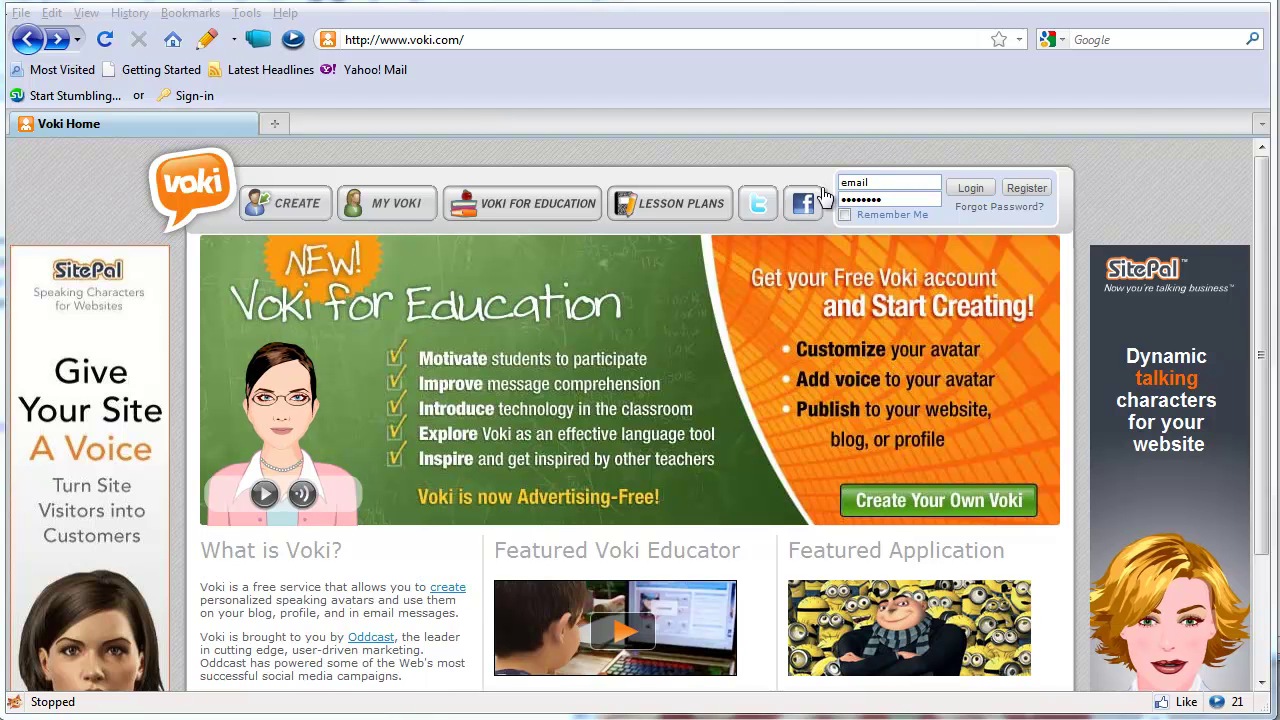
Step: Sign in to the Voki account with the login e-mail and password
left_click(884, 183)
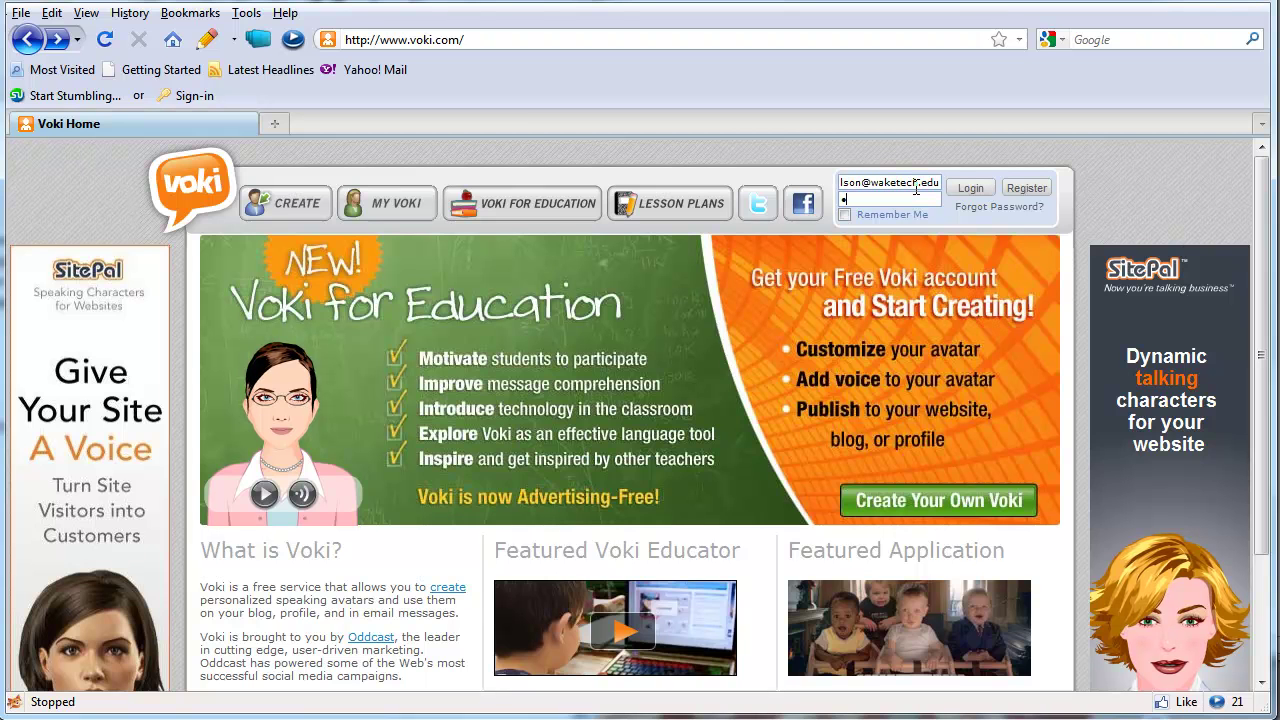
left_click(972, 188)
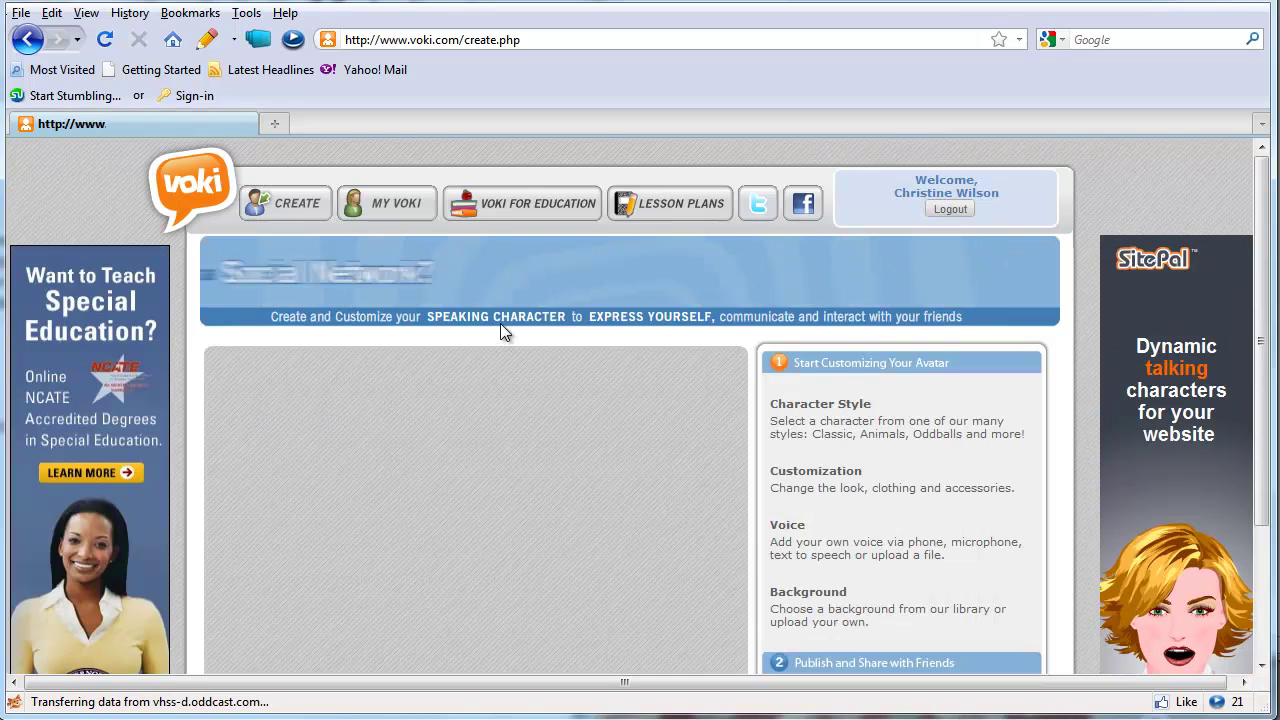
Step: Roll random characters, passing a bear and a clown, until a pink antennaed baby appears
scroll(500, 323, "down", 3)
scroll(500, 323, "up", 2)
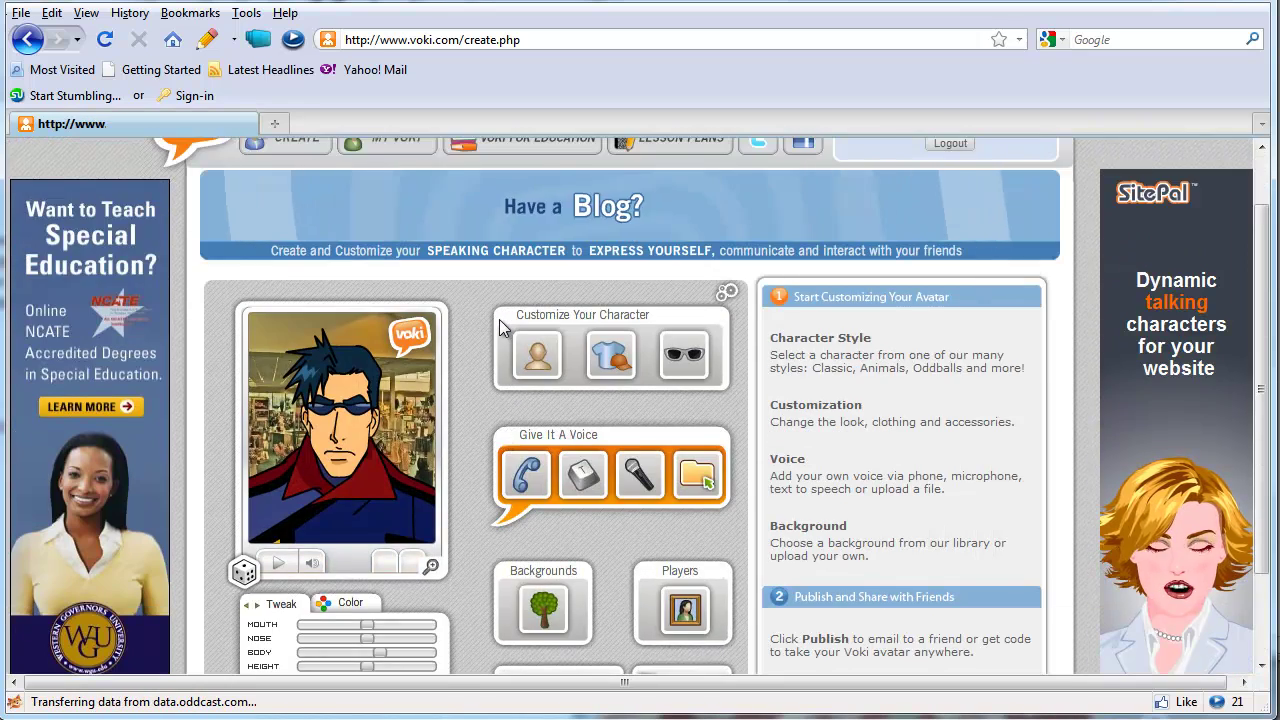
scroll(500, 323, "down", 2)
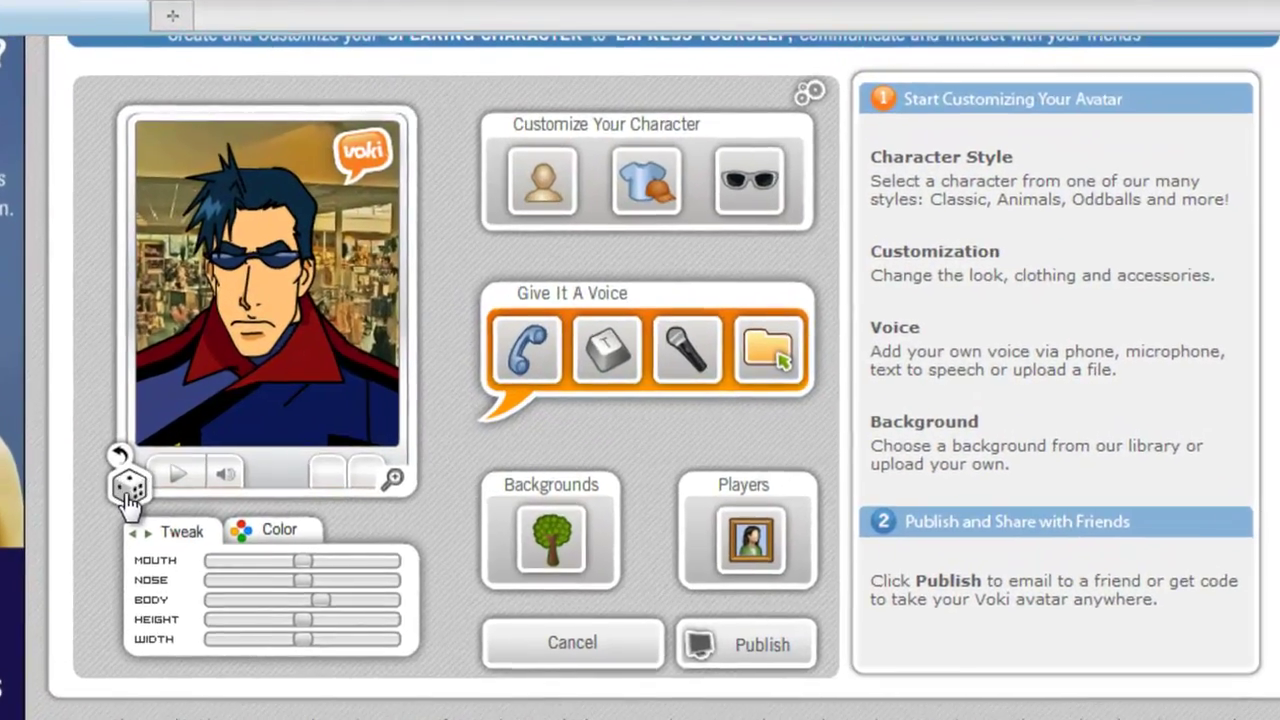
left_click(127, 490)
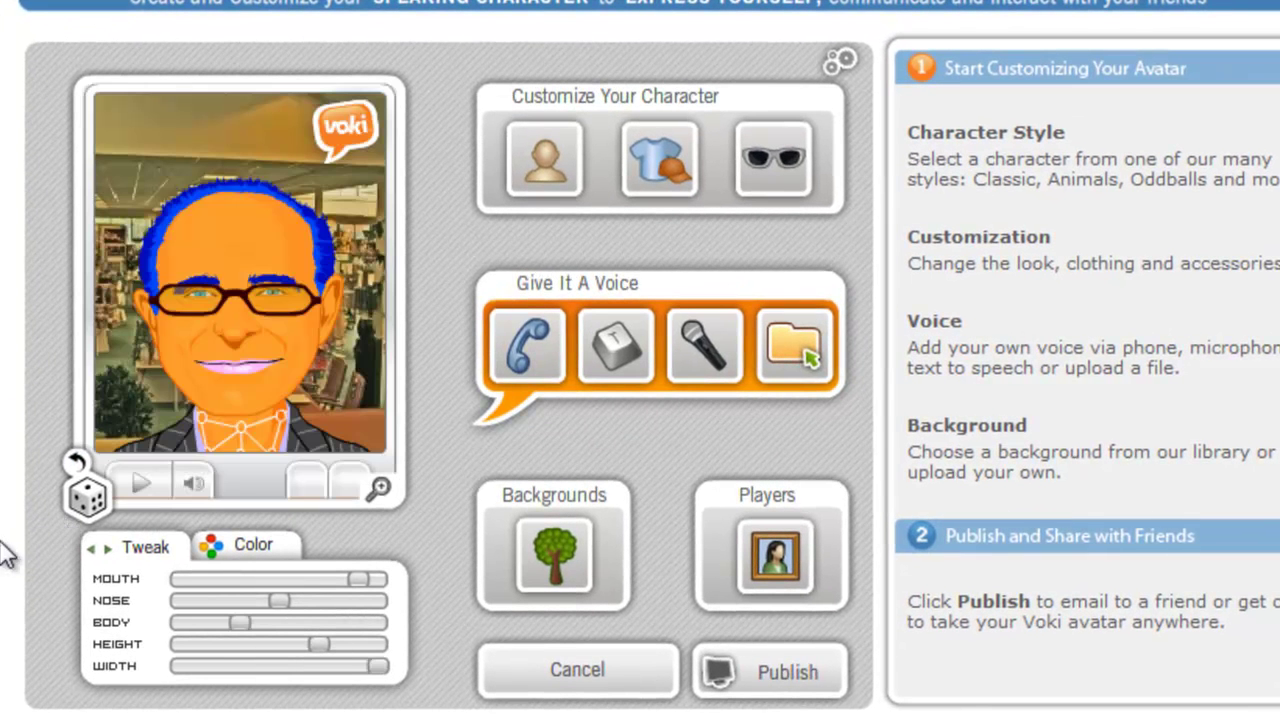
left_click(88, 505)
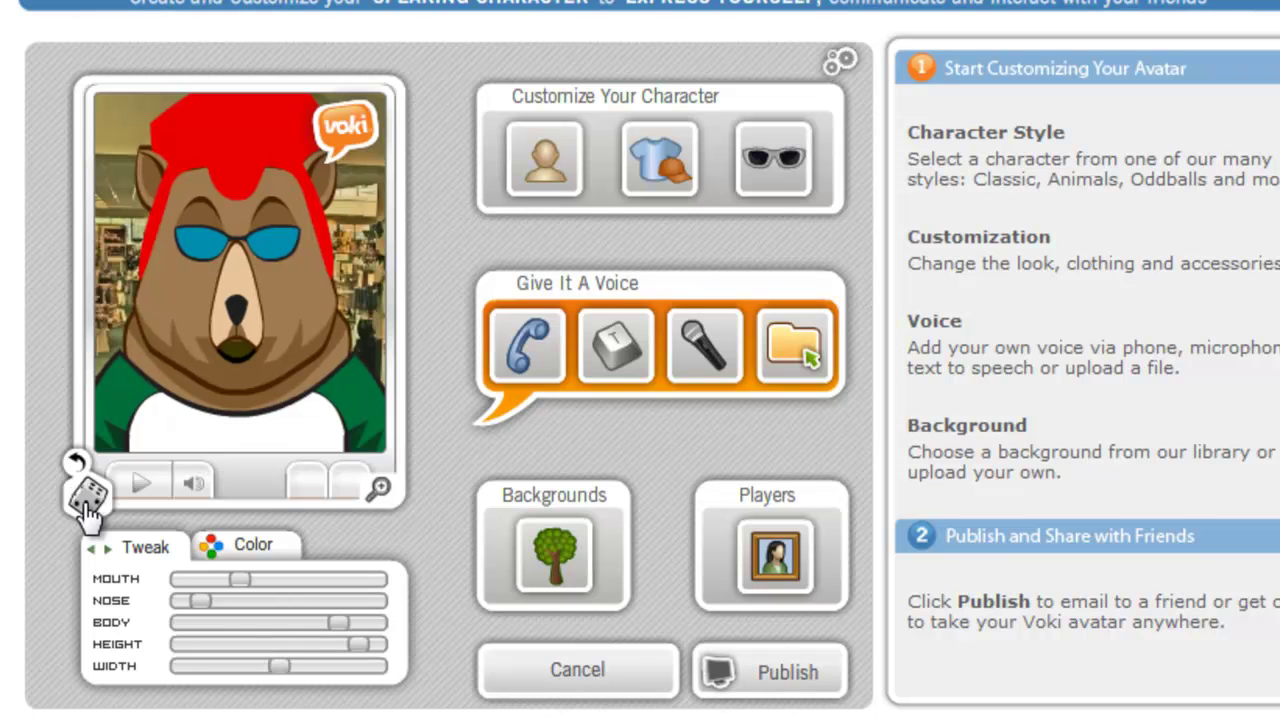
left_click(88, 505)
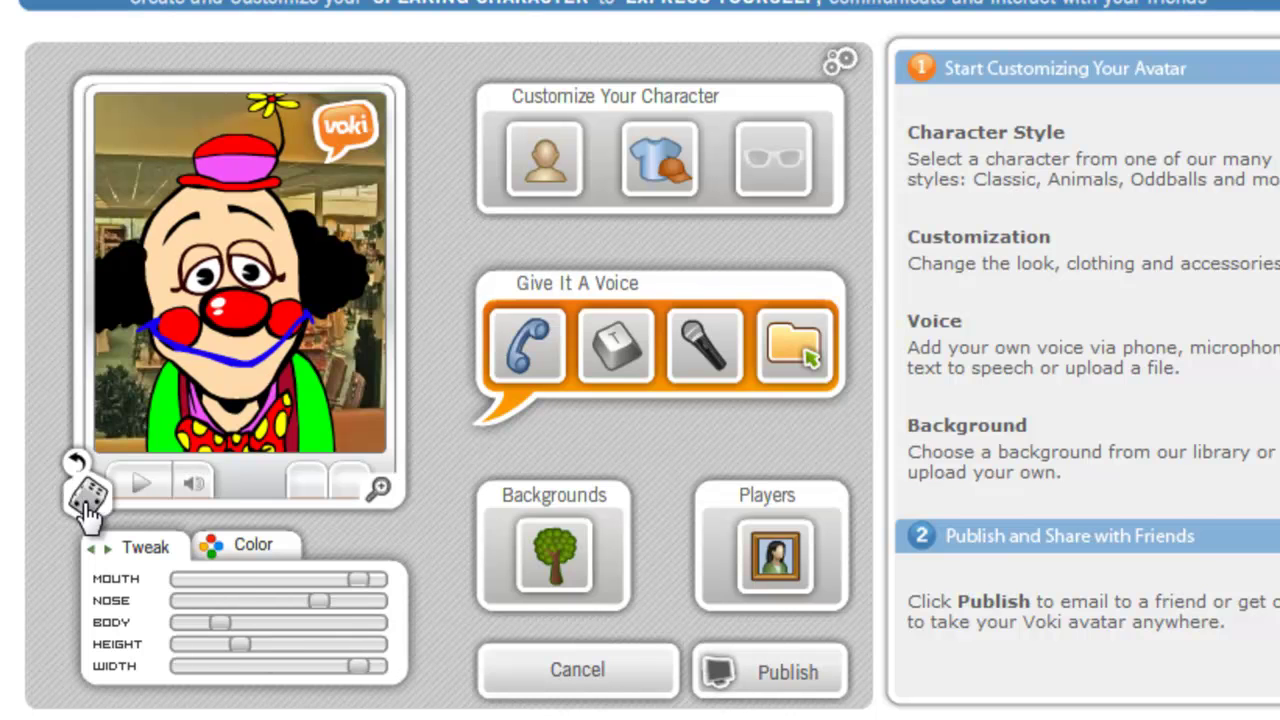
left_click(88, 505)
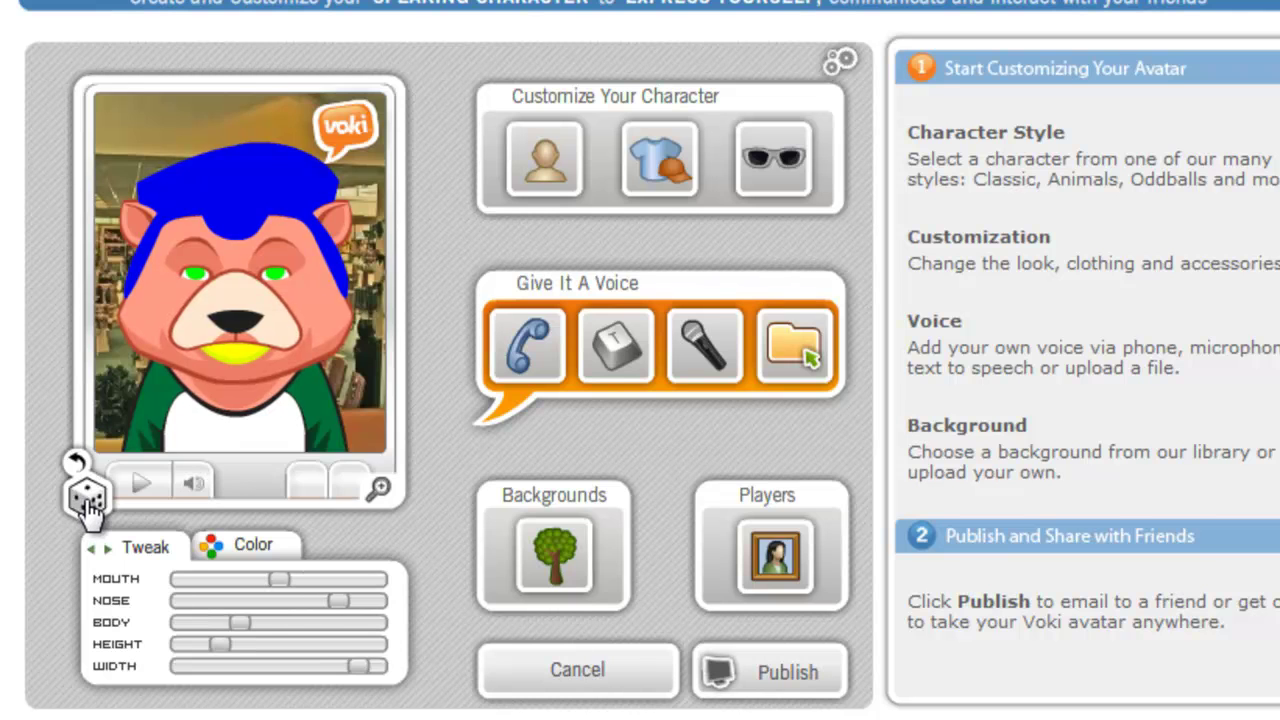
left_click(88, 505)
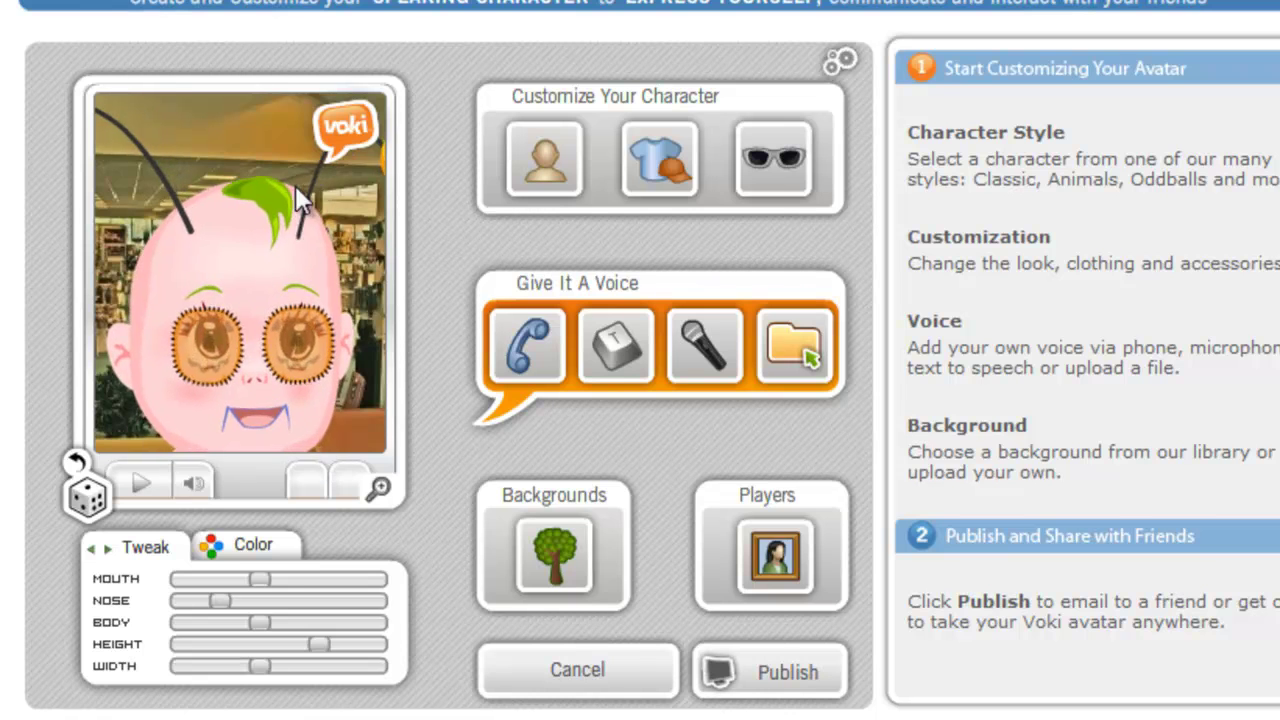
left_click(540, 160)
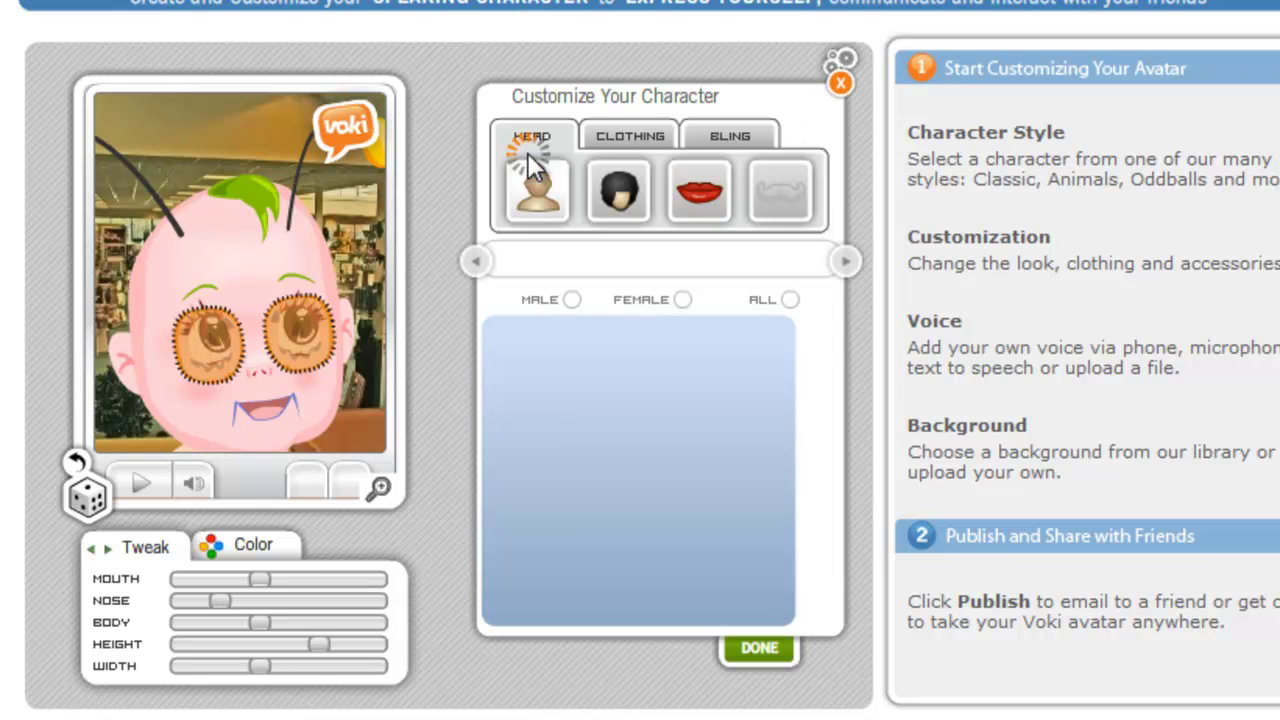
Step: Filter heads by male and female, then browse the Oddball, Edgy, Animal and Anime categories
left_click(571, 300)
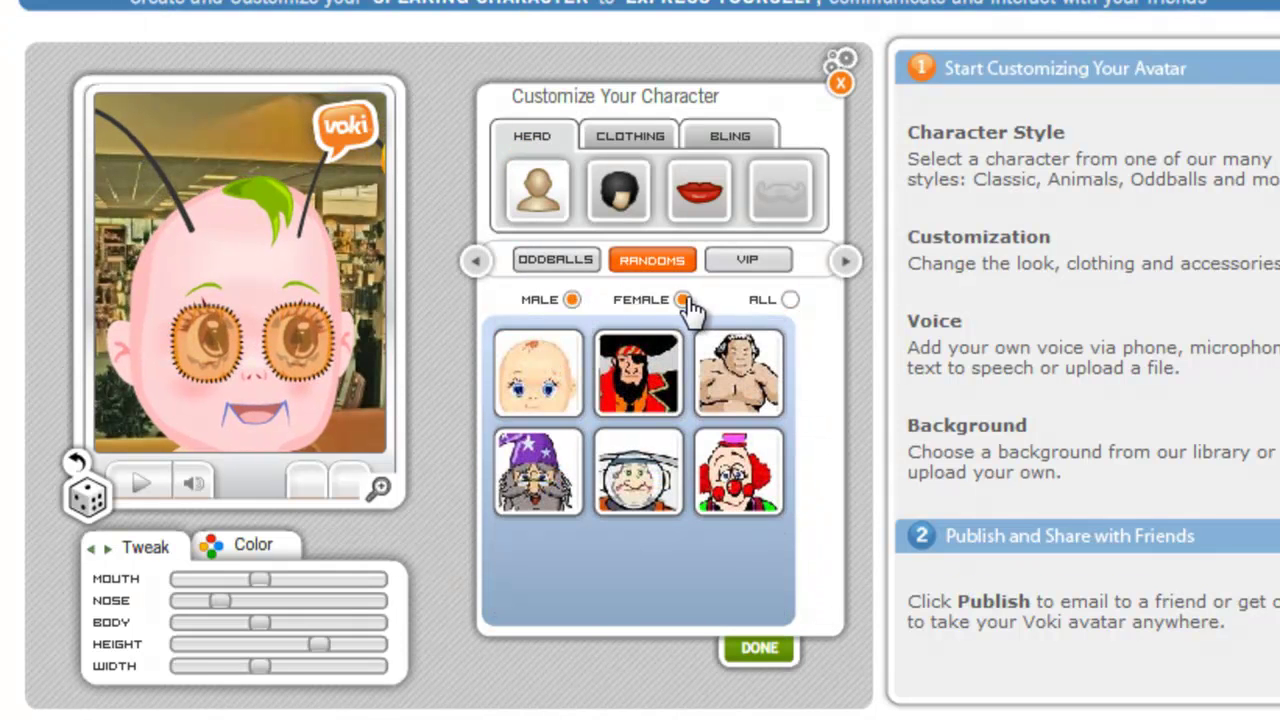
left_click(682, 300)
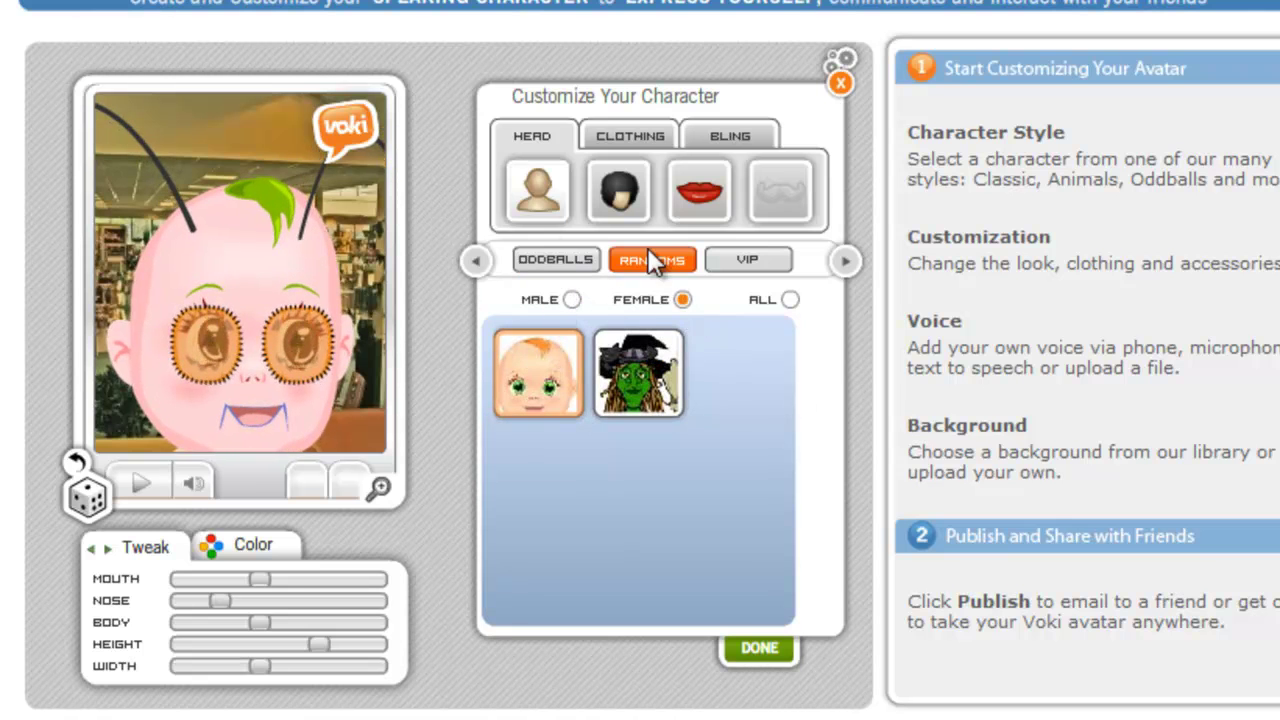
left_click(540, 260)
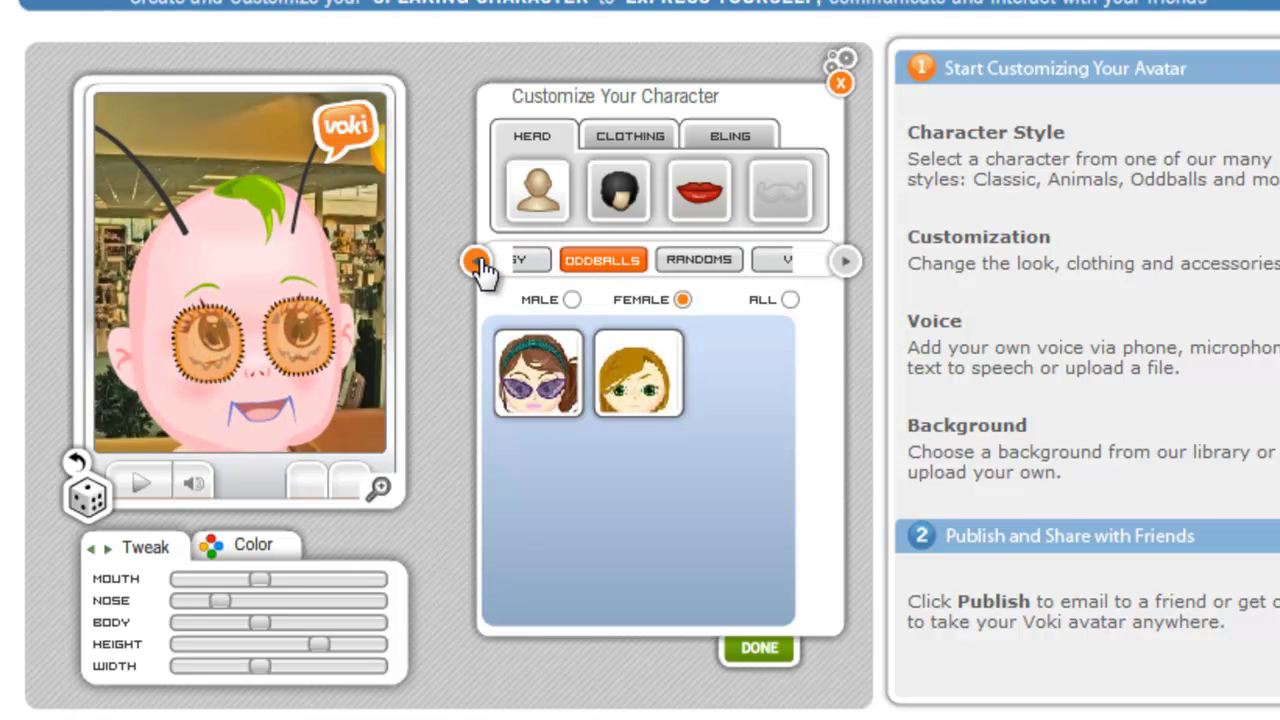
left_click(477, 262)
left_click(563, 265)
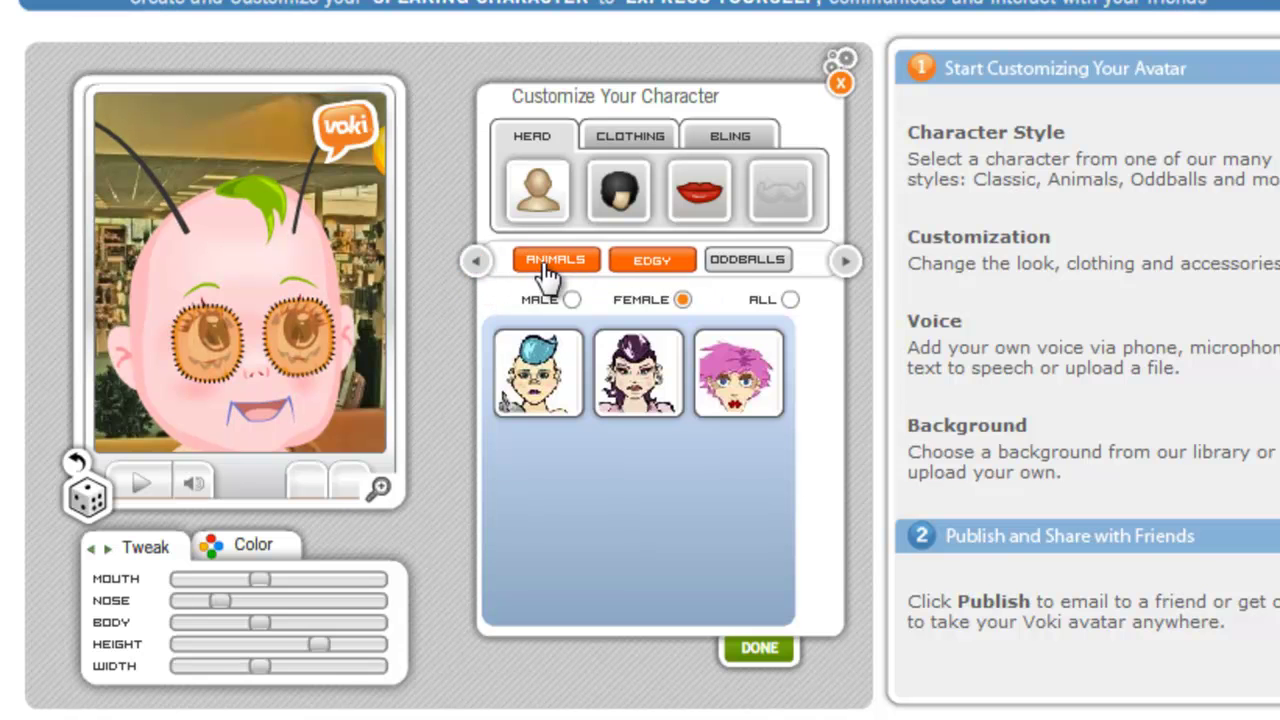
left_click(540, 261)
left_click(477, 262)
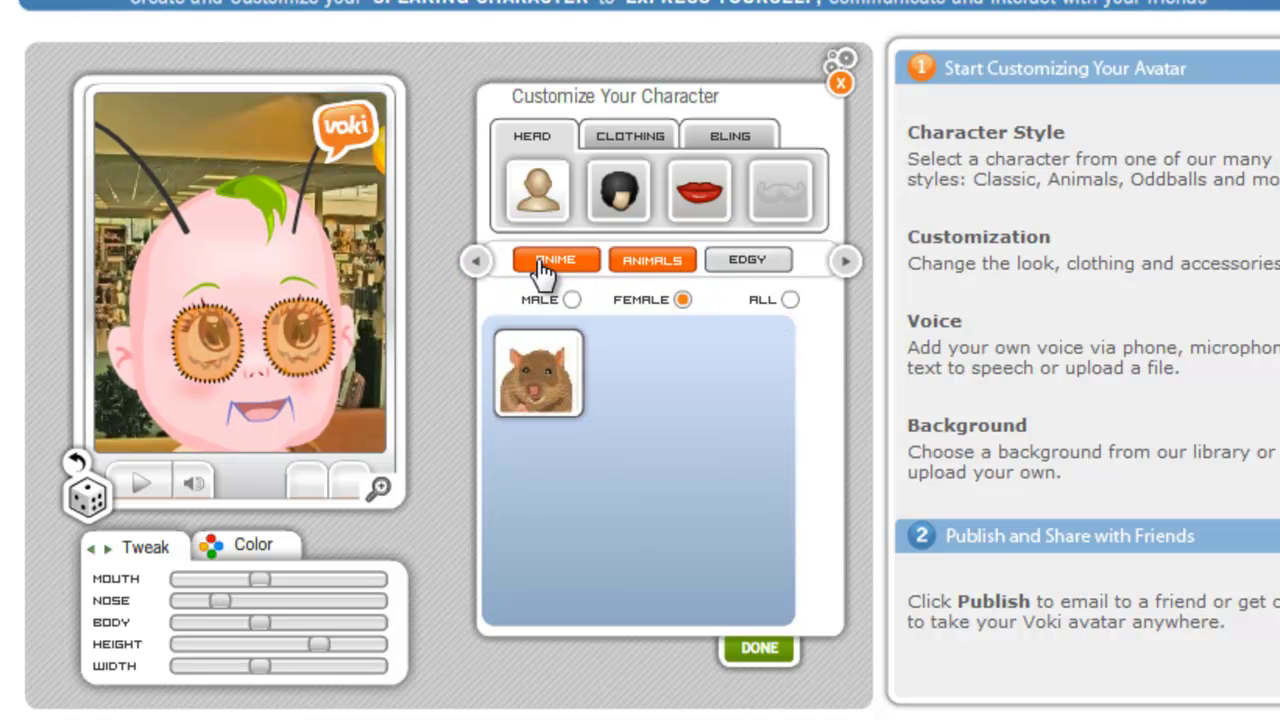
left_click(537, 265)
Step: Browse the Toon, Classic, Cat, Dog and VIP head categories
left_click(477, 262)
left_click(510, 262)
left_click(477, 262)
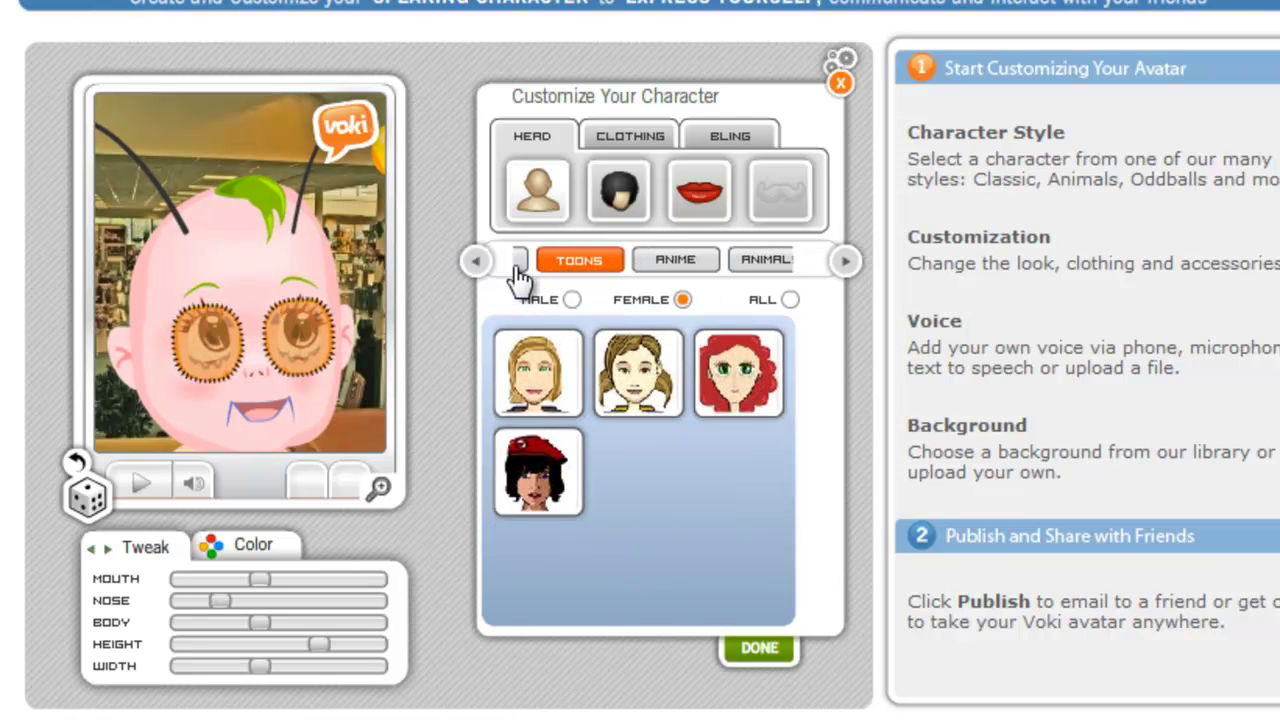
left_click(535, 263)
left_click(477, 262)
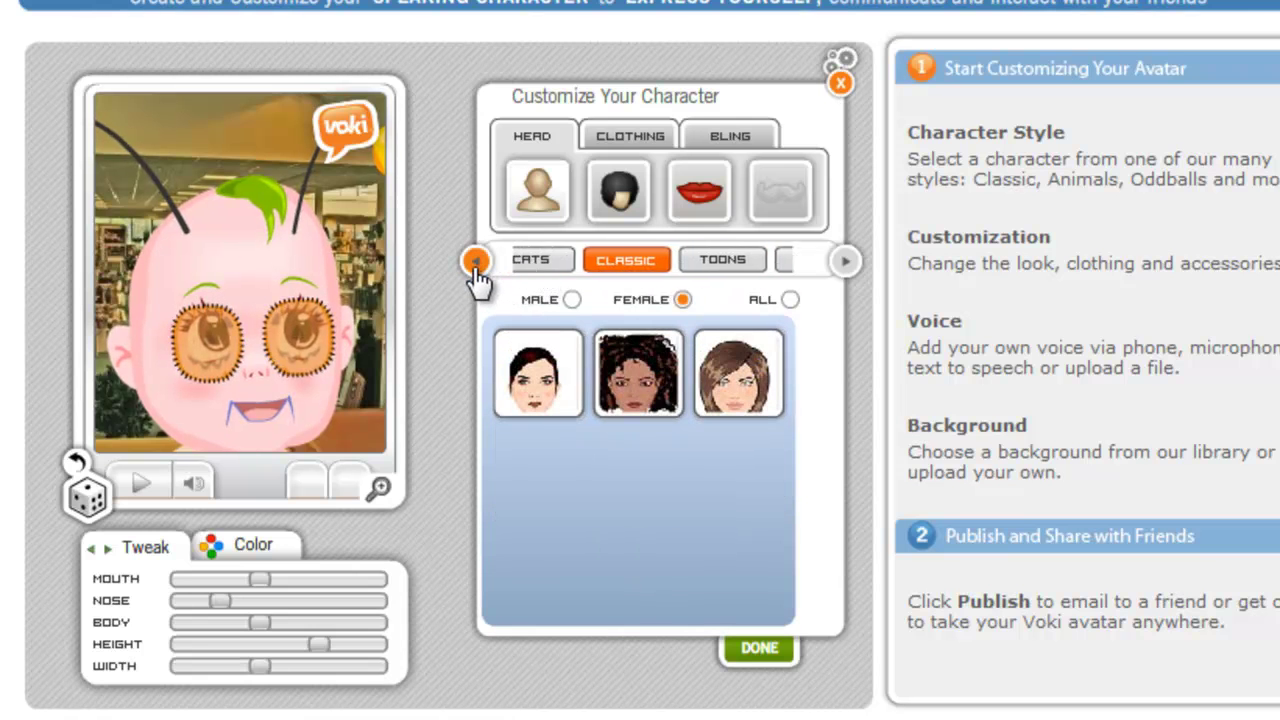
left_click(548, 260)
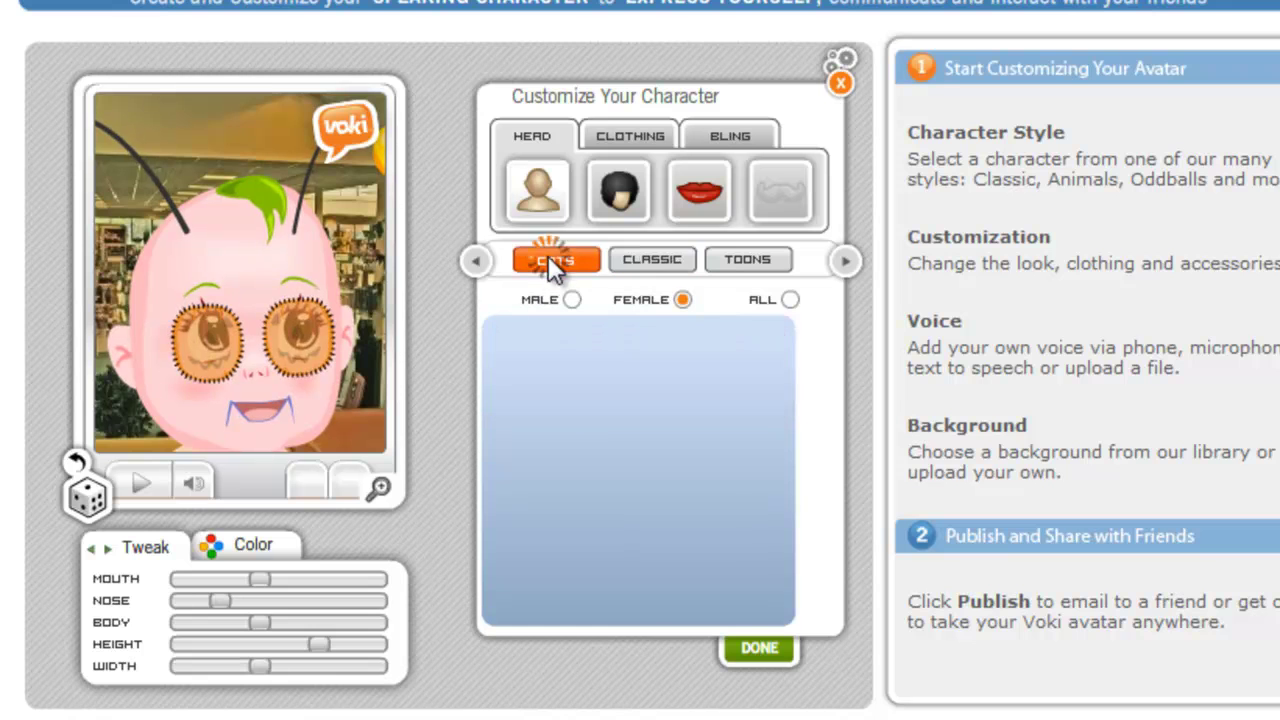
left_click(477, 262)
left_click(477, 262)
left_click(476, 262)
left_click(476, 262)
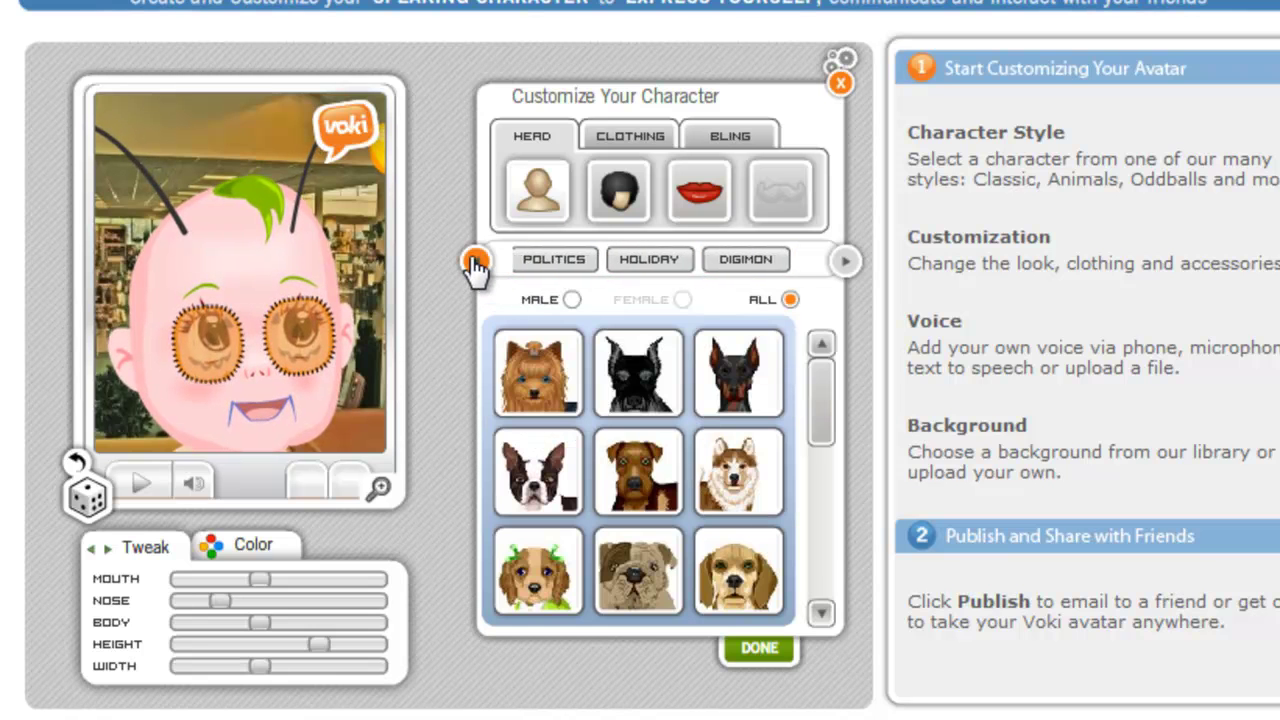
left_click(476, 262)
left_click(540, 258)
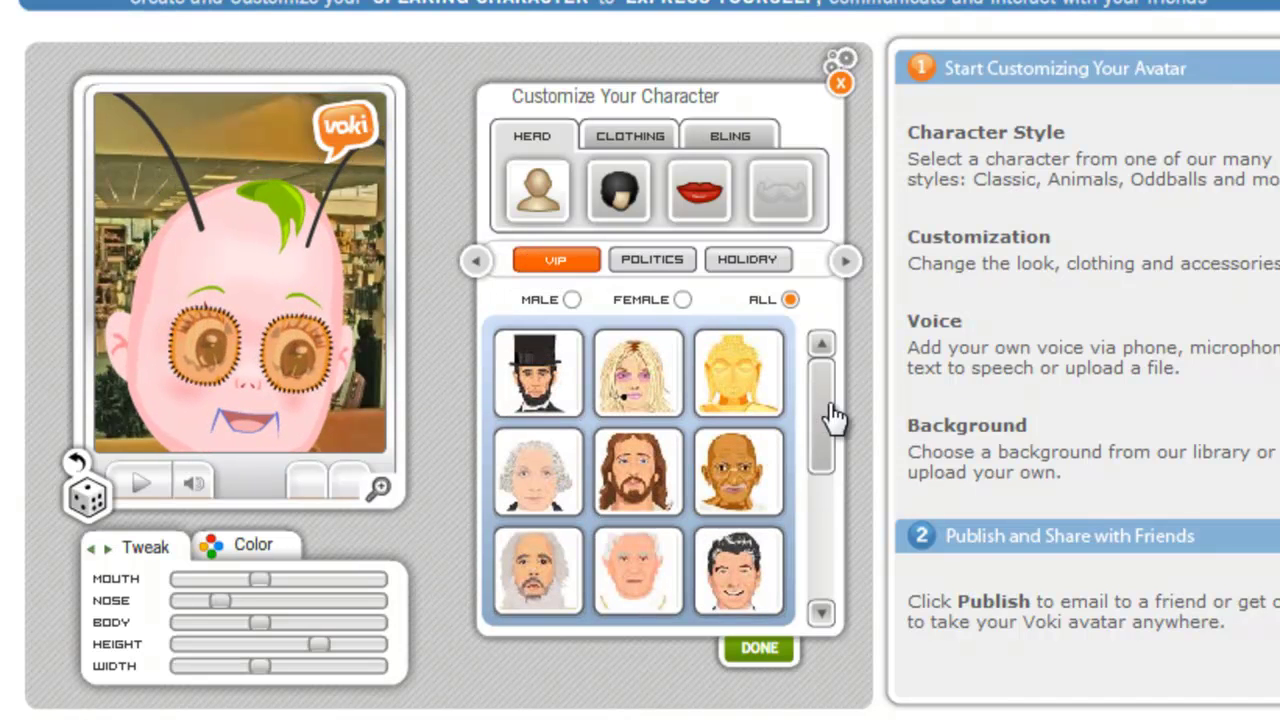
left_click_drag(836, 420, 820, 346)
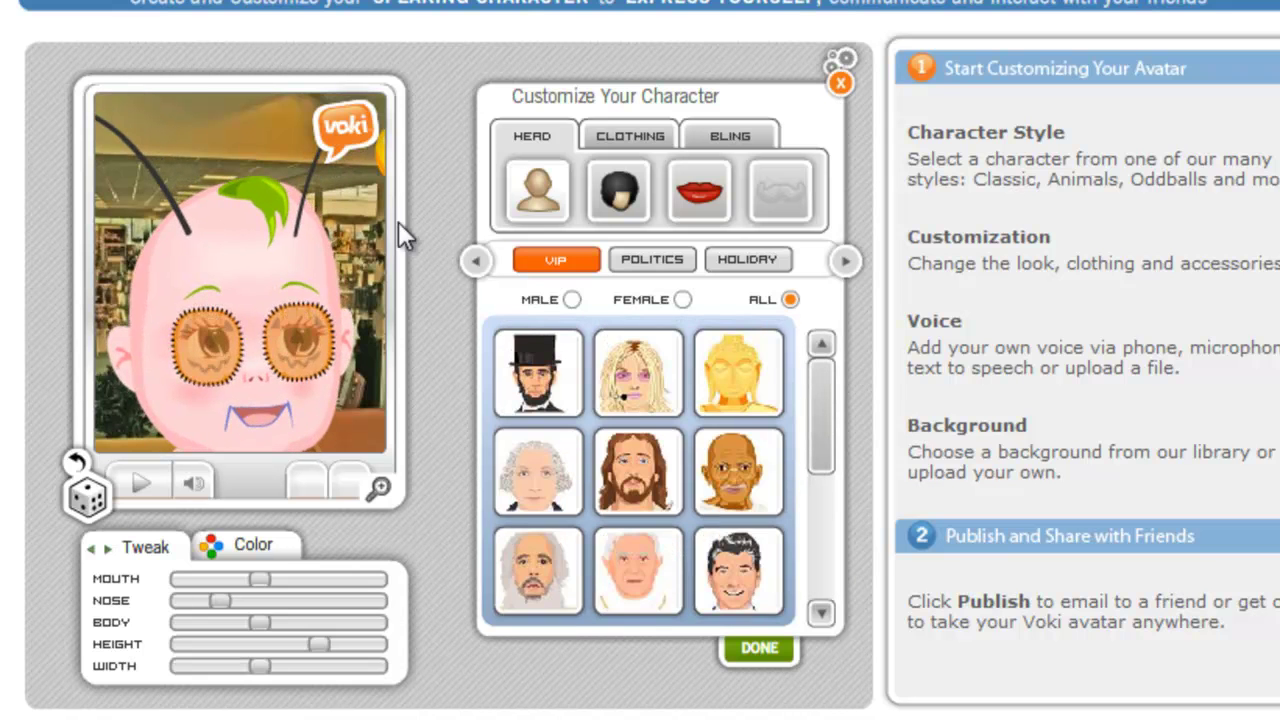
Step: Return to Classic heads, filter to Female, and pick the dark-haired woman
left_click(476, 262)
left_click(578, 264)
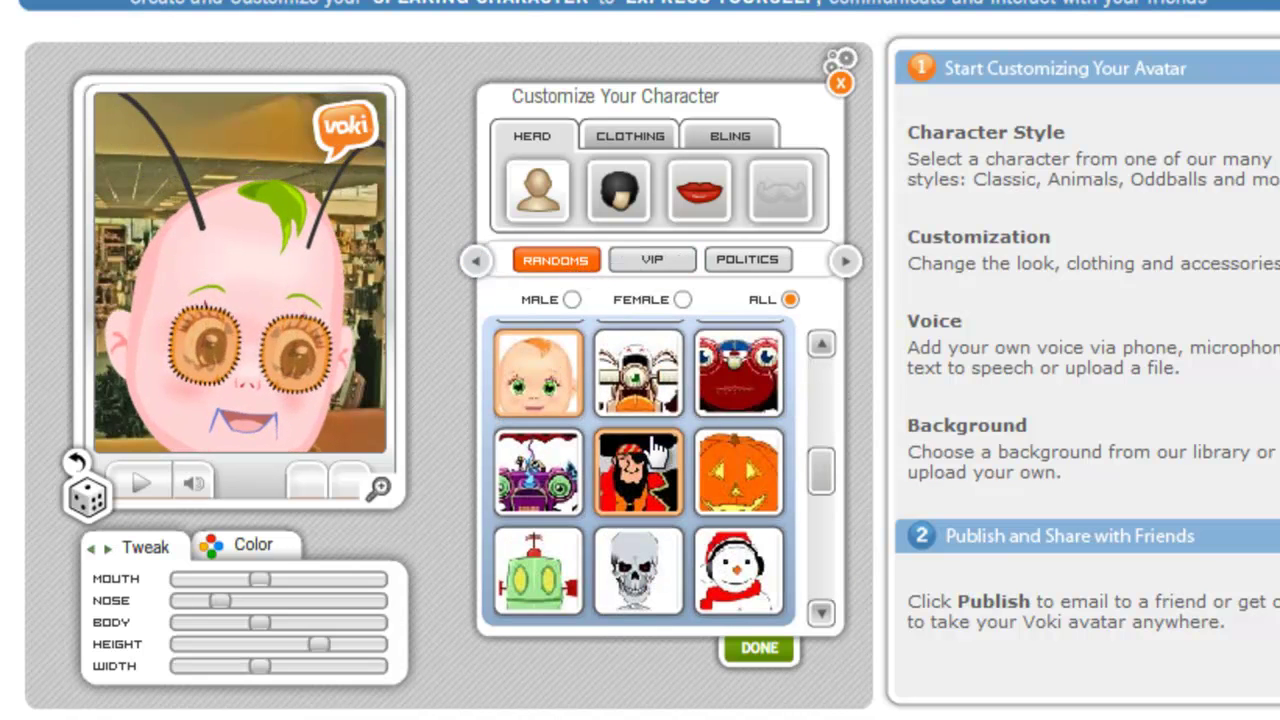
left_click(473, 262)
left_click(473, 262)
left_click(473, 262)
left_click(473, 262)
left_click(473, 262)
left_click(473, 262)
left_click(579, 264)
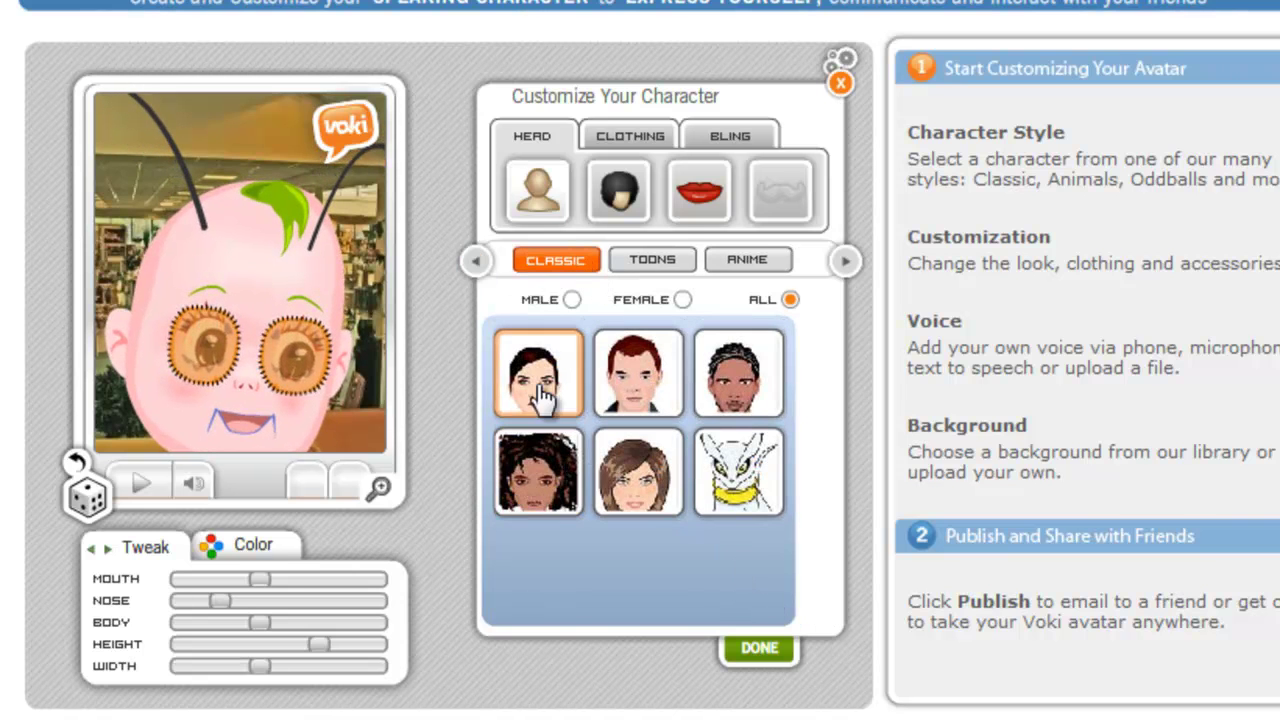
left_click(684, 302)
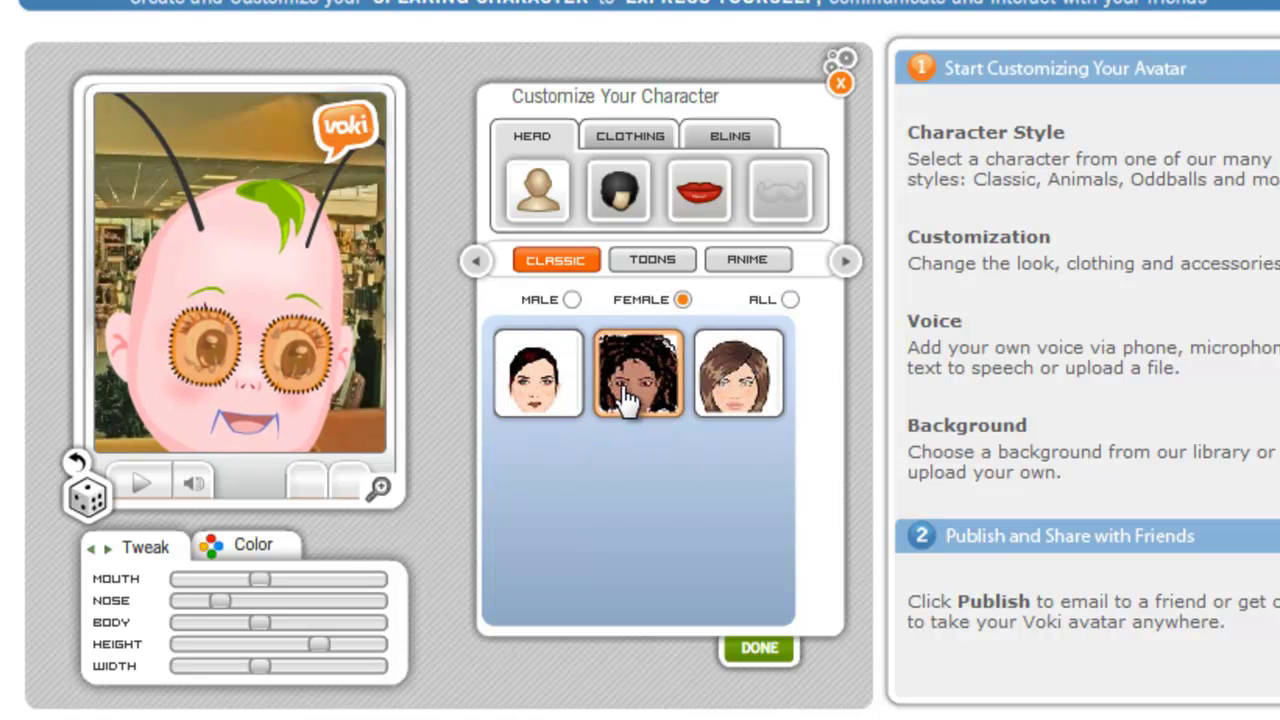
left_click(537, 390)
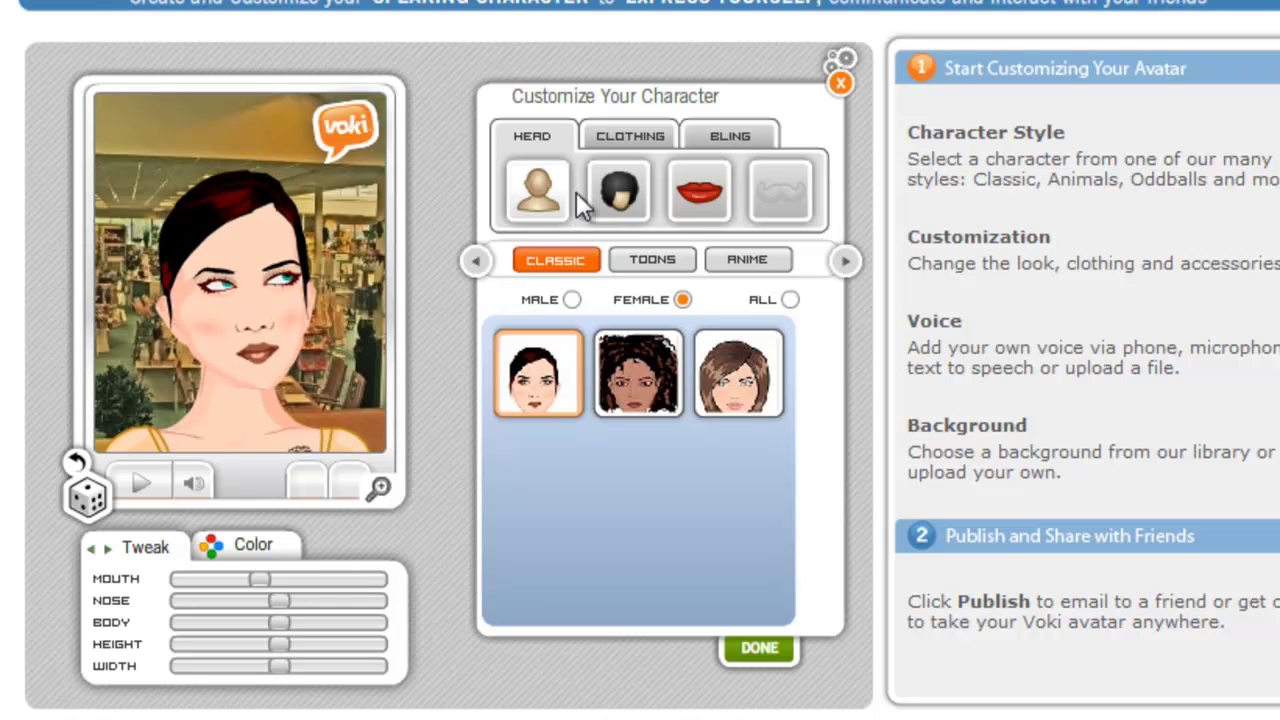
Step: Try curly, short and straight hairstyles, settling on long black hair
left_click(624, 203)
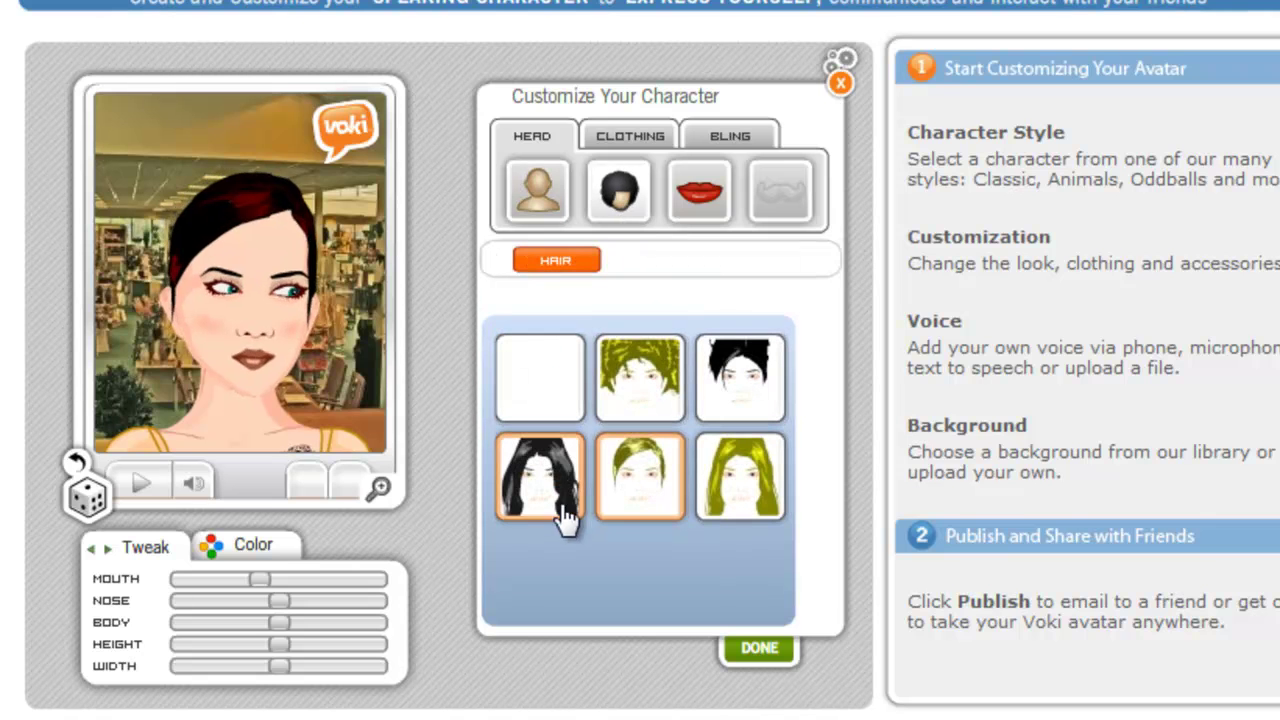
left_click(549, 505)
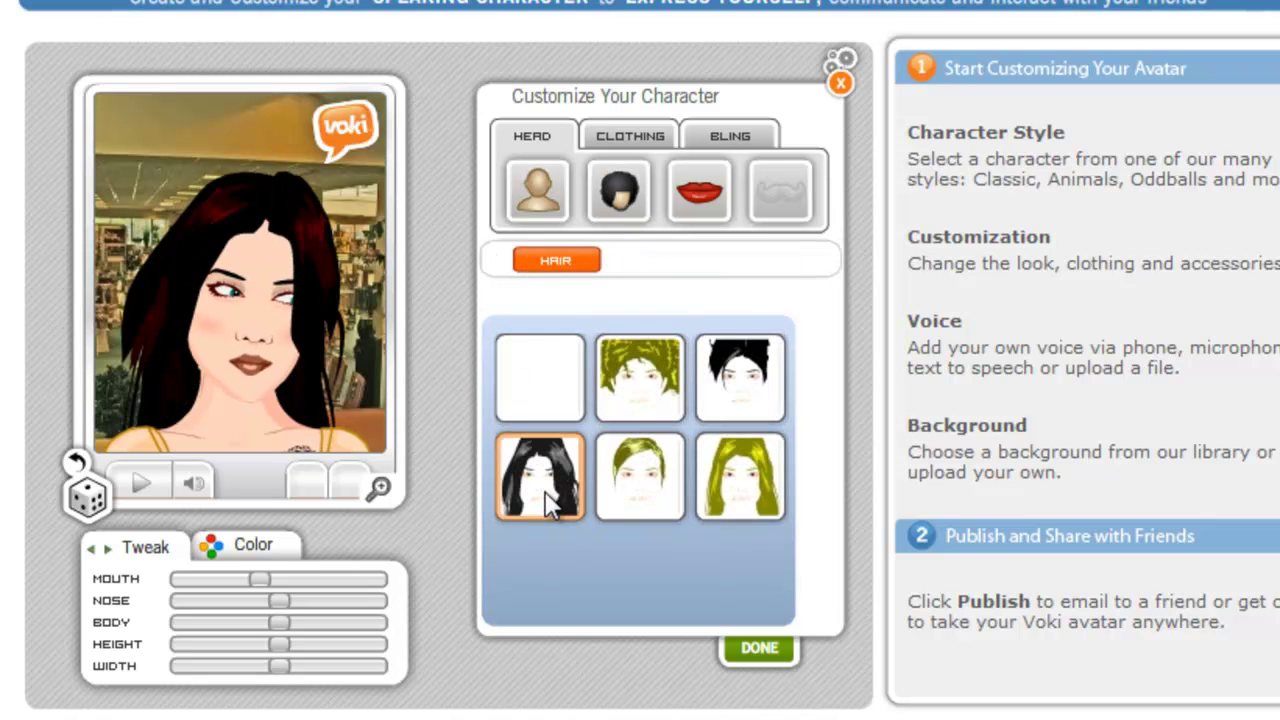
left_click(640, 393)
left_click(738, 410)
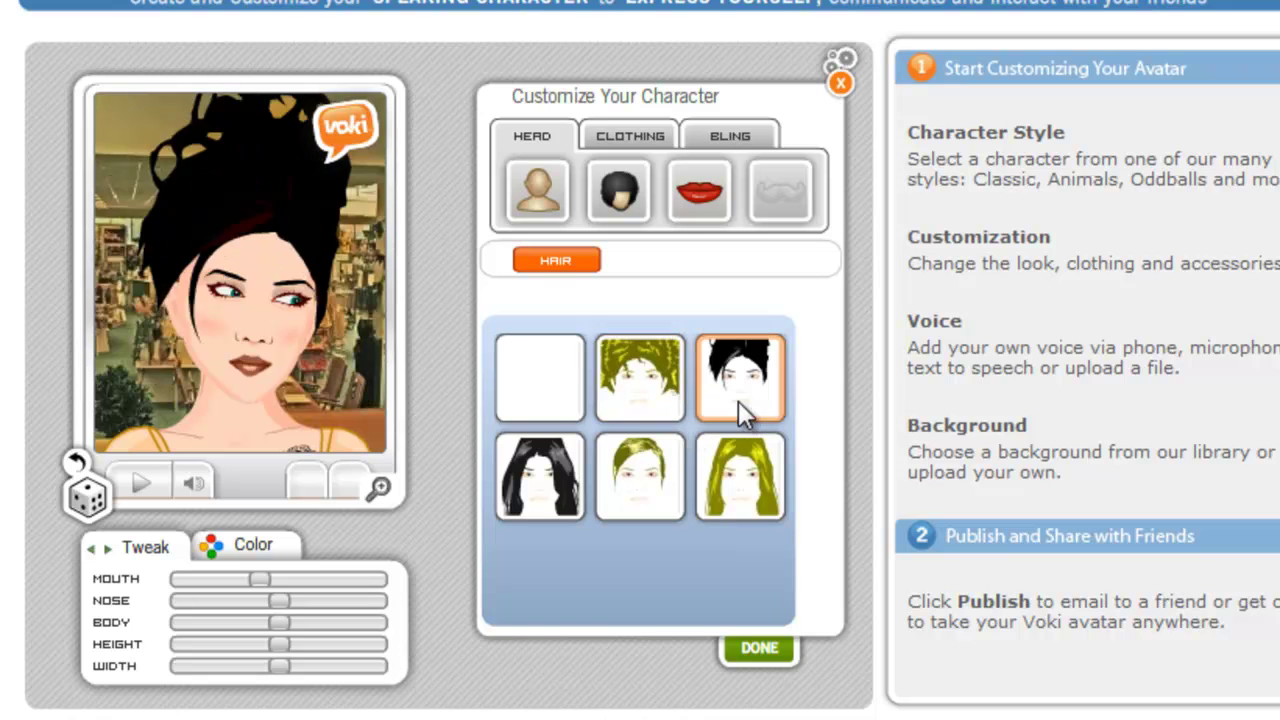
left_click(744, 488)
left_click(651, 490)
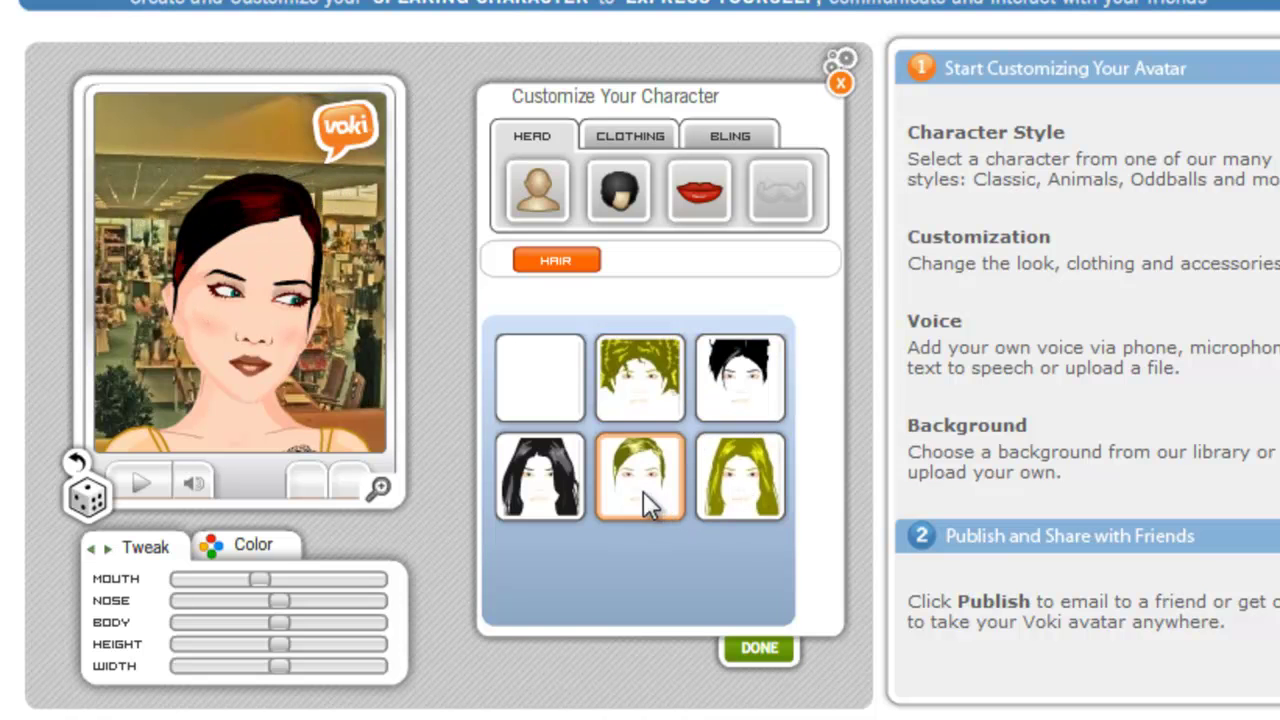
left_click(518, 488)
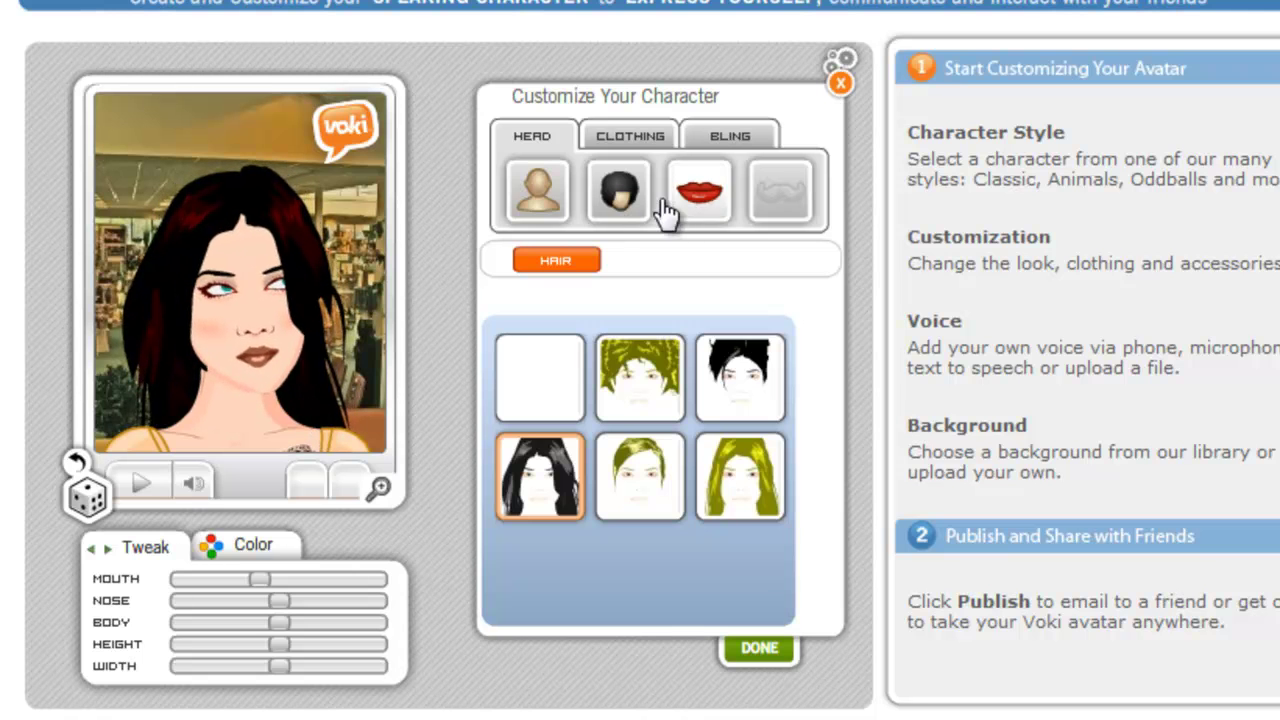
Step: Try dark, pink, brown and smiling mouths, then apply the bright red lips
left_click(701, 200)
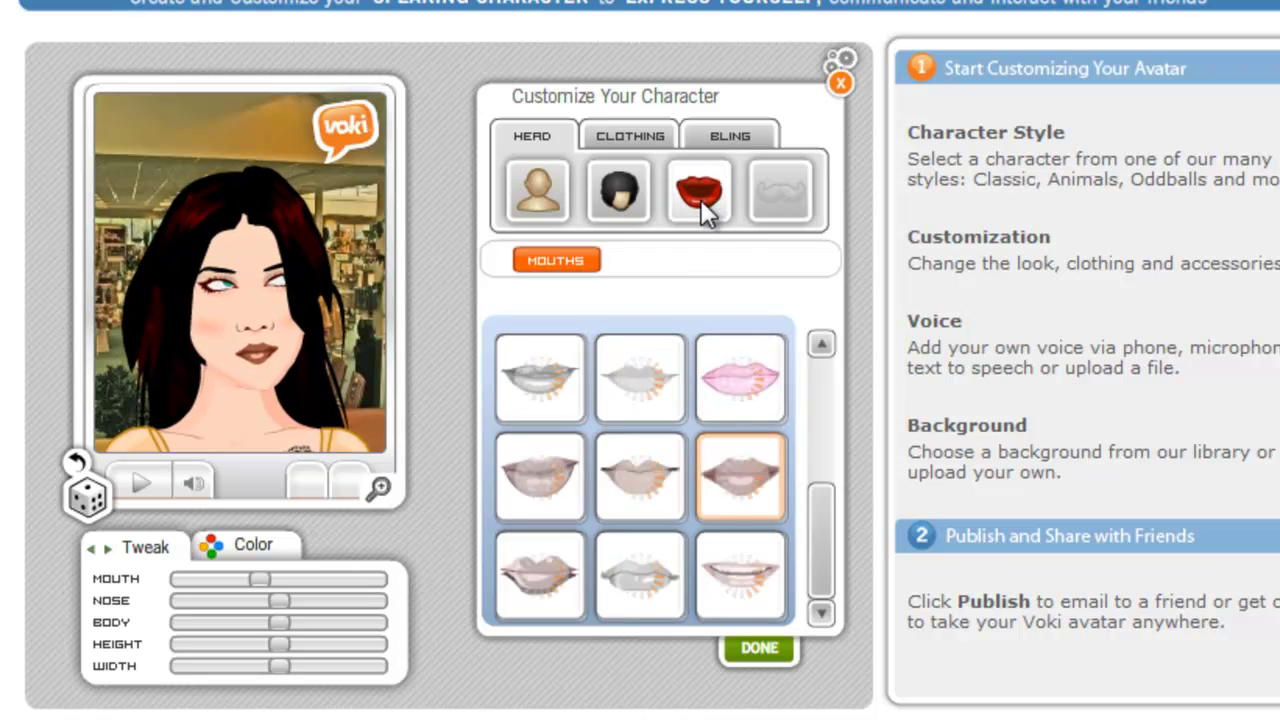
left_click(536, 396)
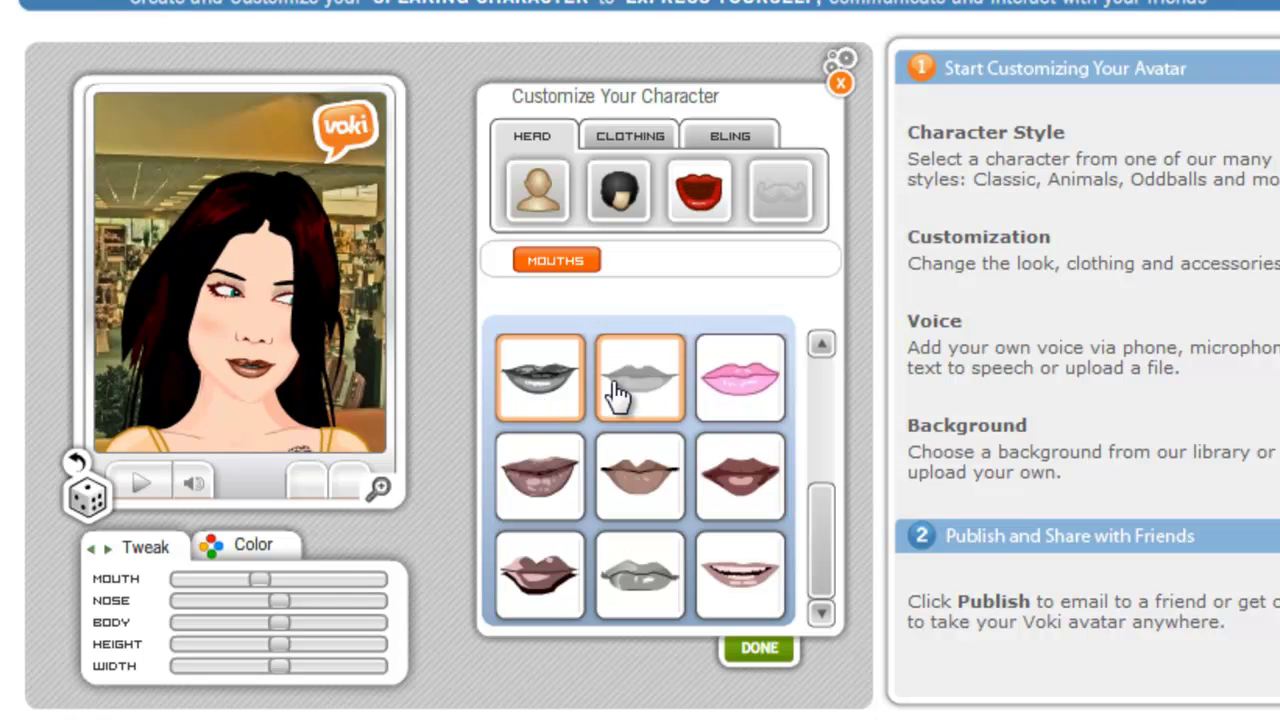
left_click(737, 394)
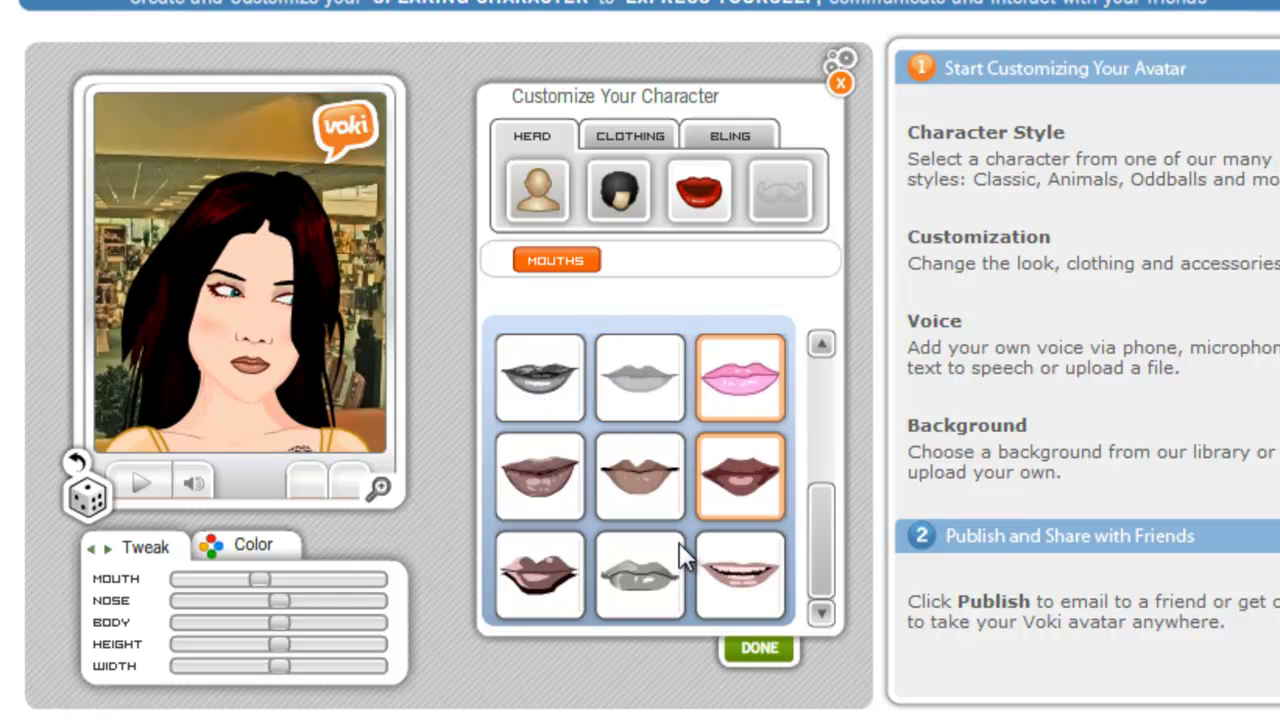
left_click(529, 480)
left_click_drag(823, 514, 823, 404)
left_click(634, 488)
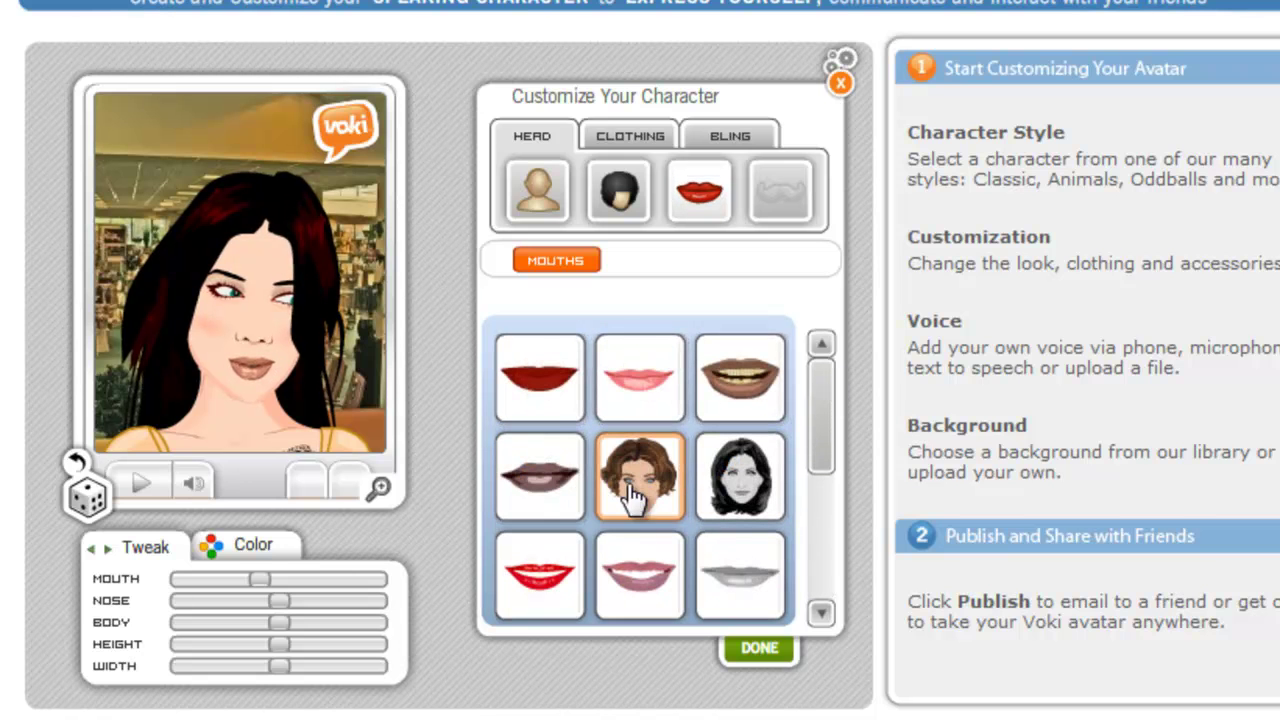
left_click(525, 402)
left_click(533, 575)
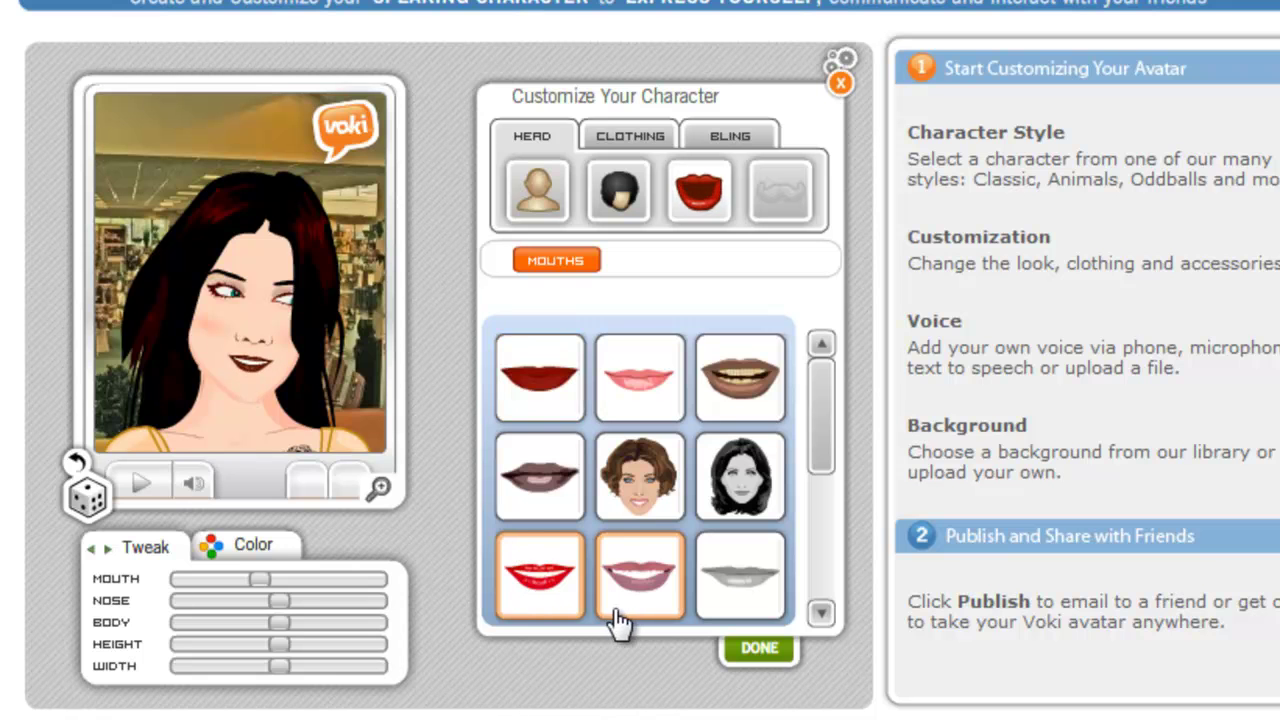
Step: Browse the Sports, Dressy, Uniform and Costume clothing categories
left_click(635, 137)
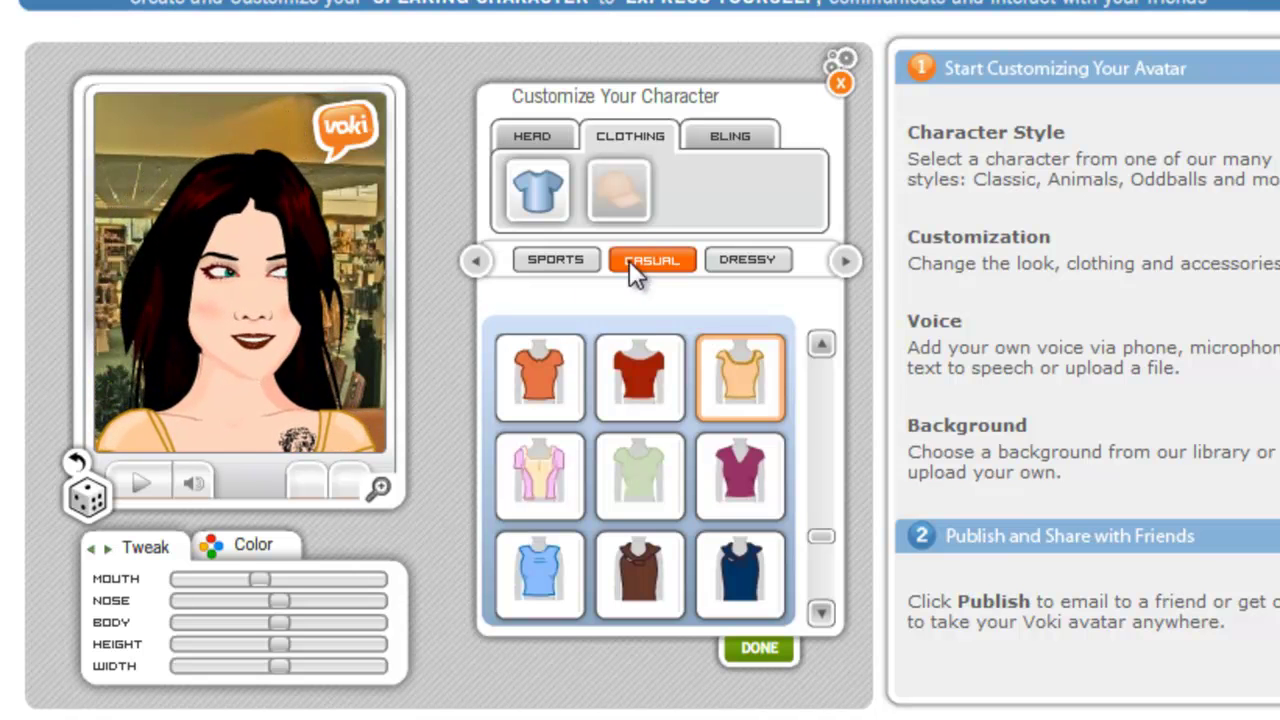
left_click(548, 262)
left_click(746, 260)
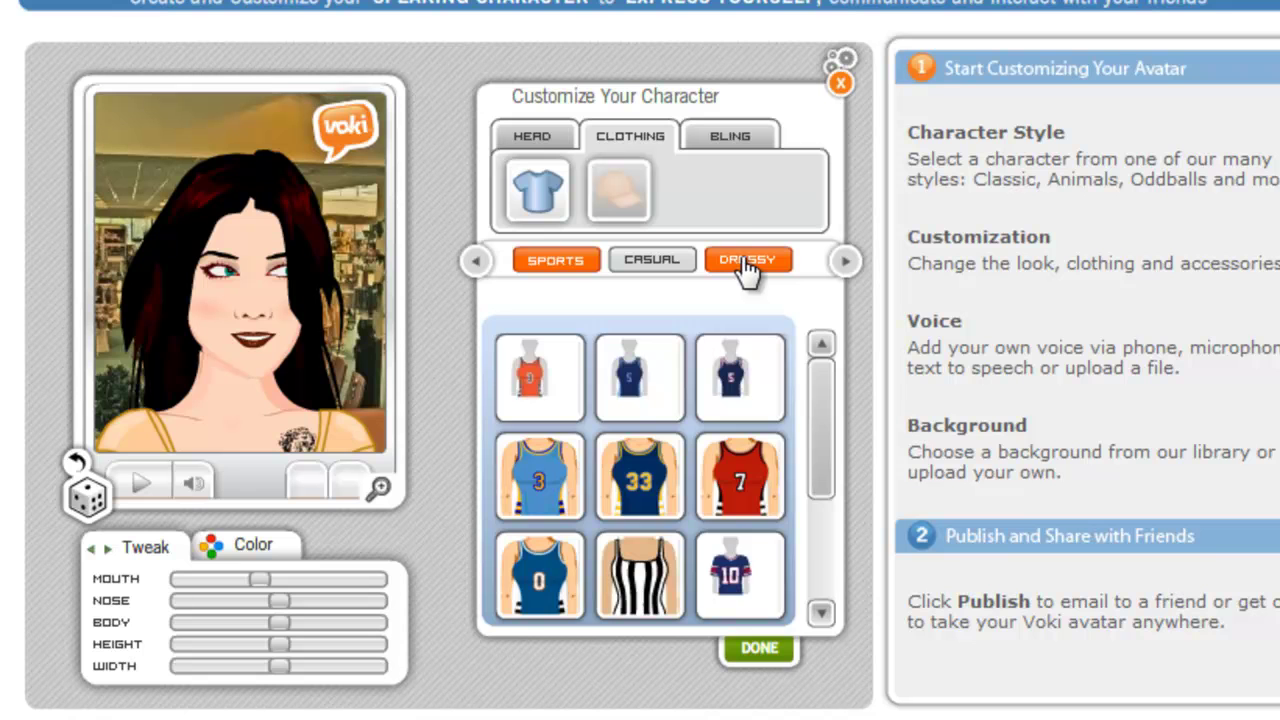
left_click(845, 262)
left_click(735, 260)
left_click(845, 262)
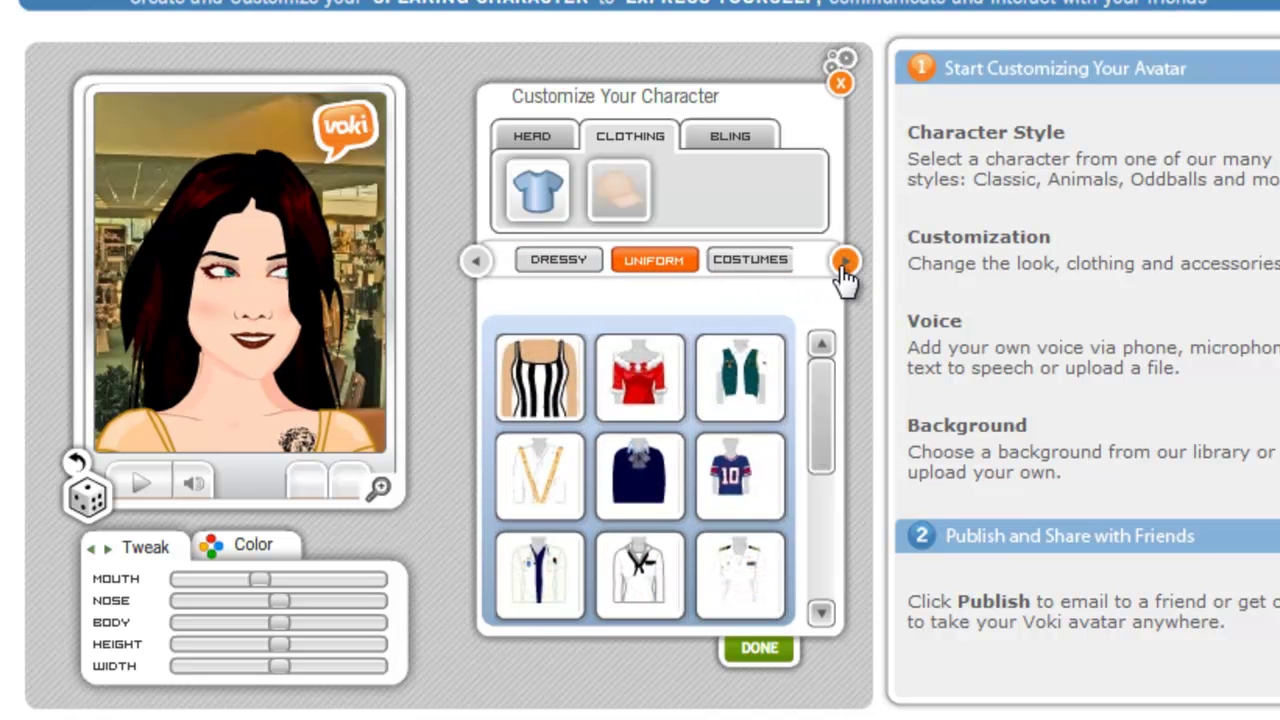
left_click(748, 260)
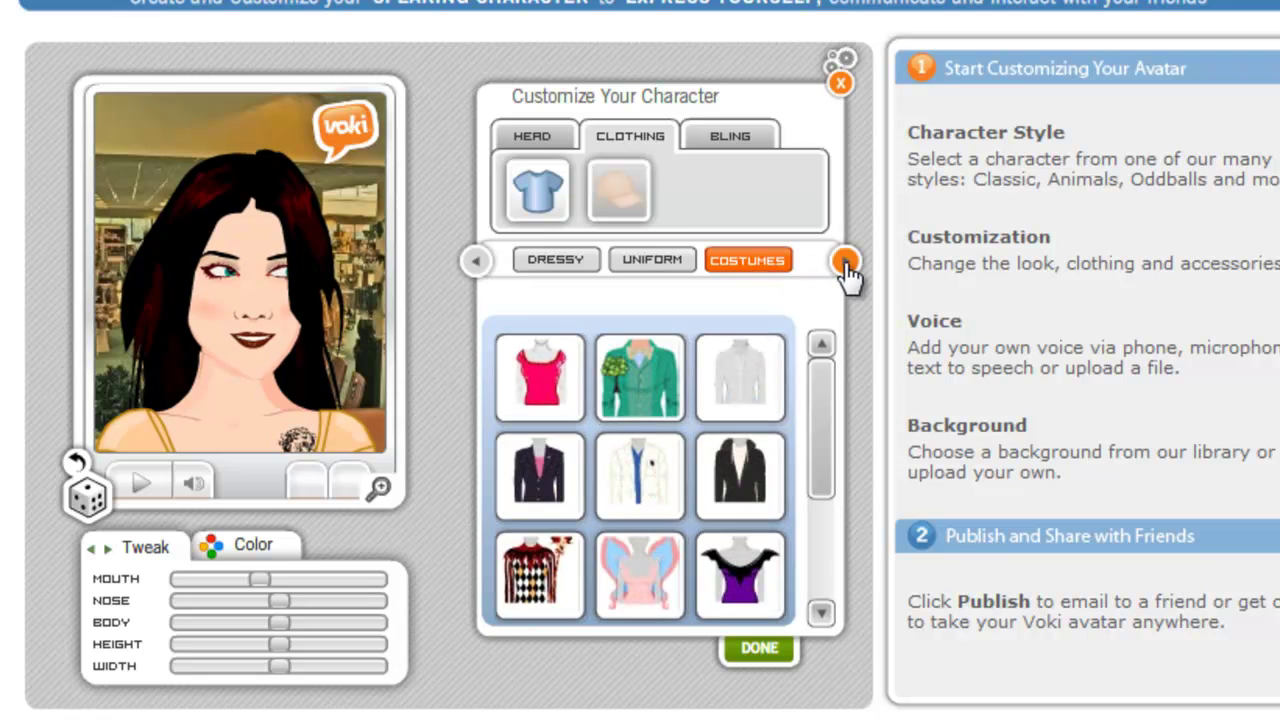
left_click(845, 262)
left_click(740, 260)
left_click(845, 262)
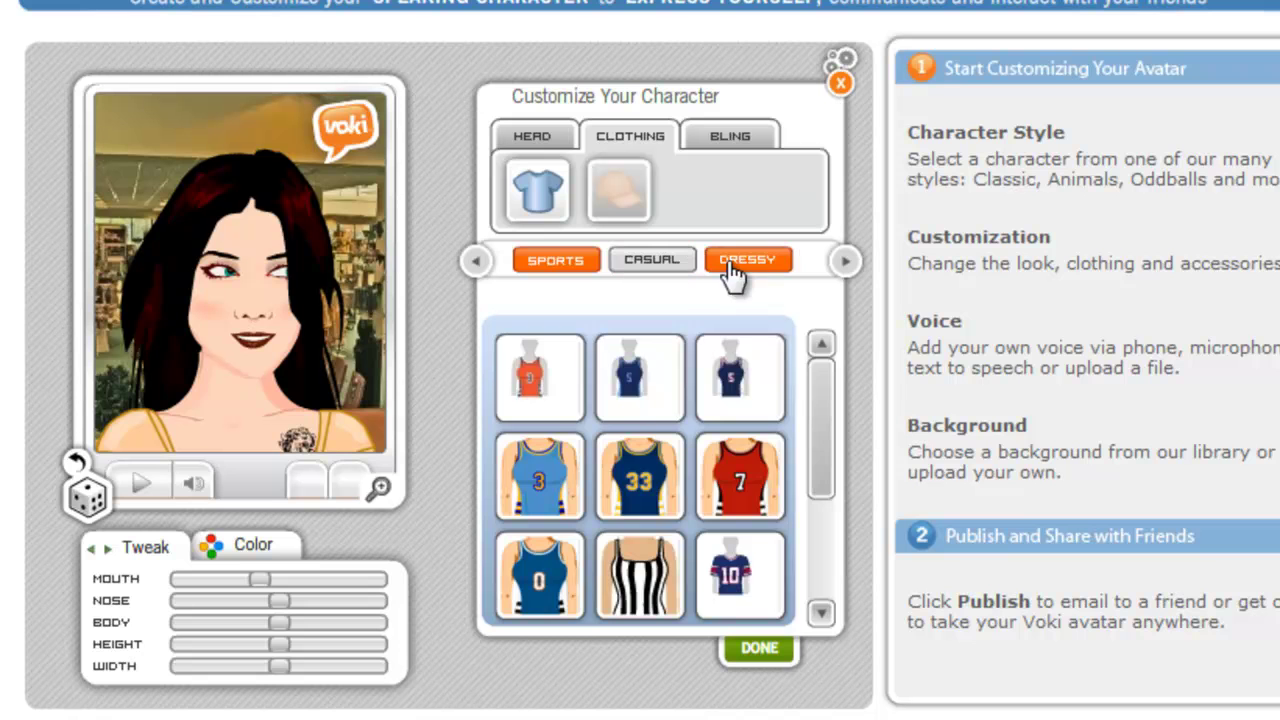
Step: Dress the avatar in the blue jacket from the Dressy clothing set
left_click(735, 262)
left_click_drag(837, 400, 835, 463)
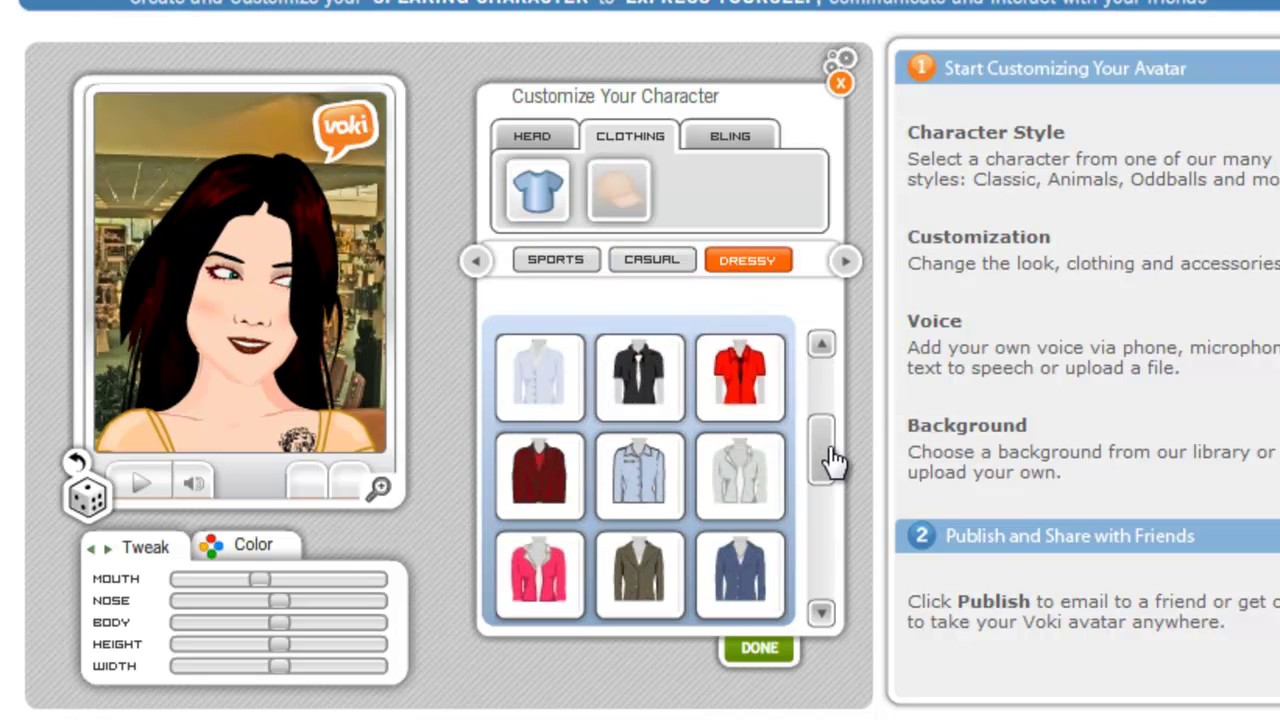
left_click(733, 570)
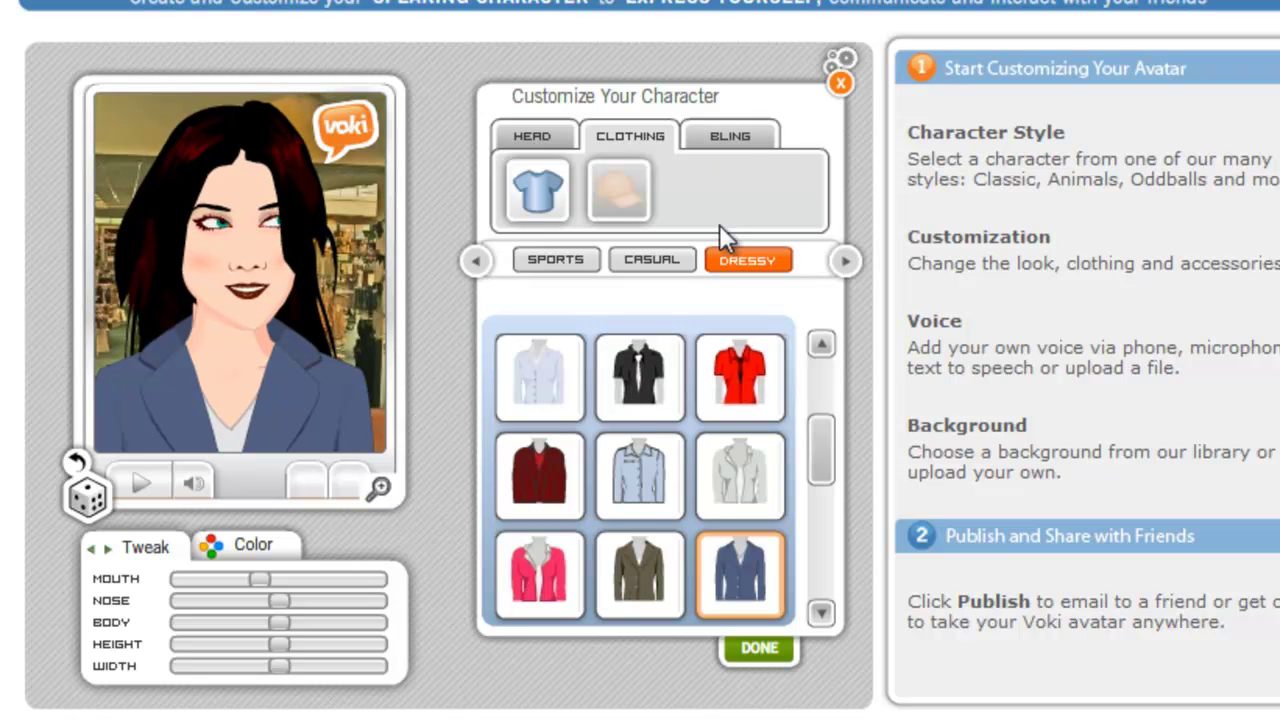
left_click(730, 138)
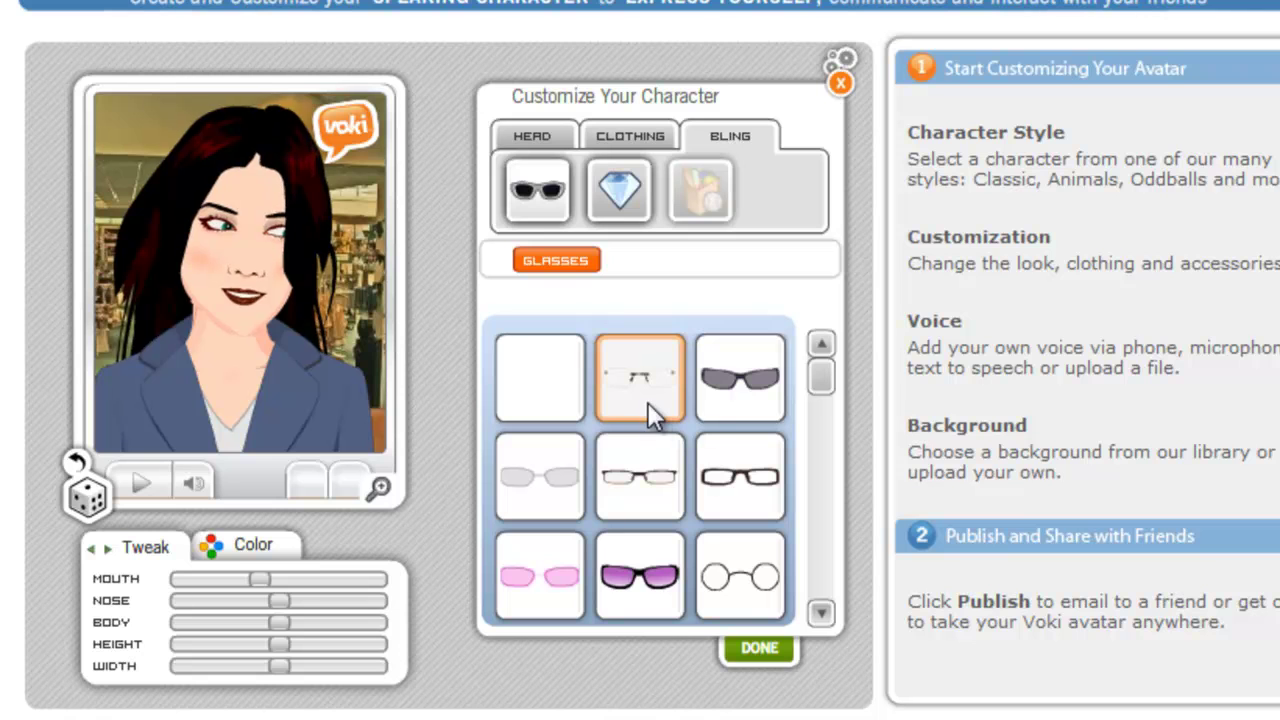
Step: Try sunglasses and rimless glasses, then give the avatar light silver glasses
left_click(724, 395)
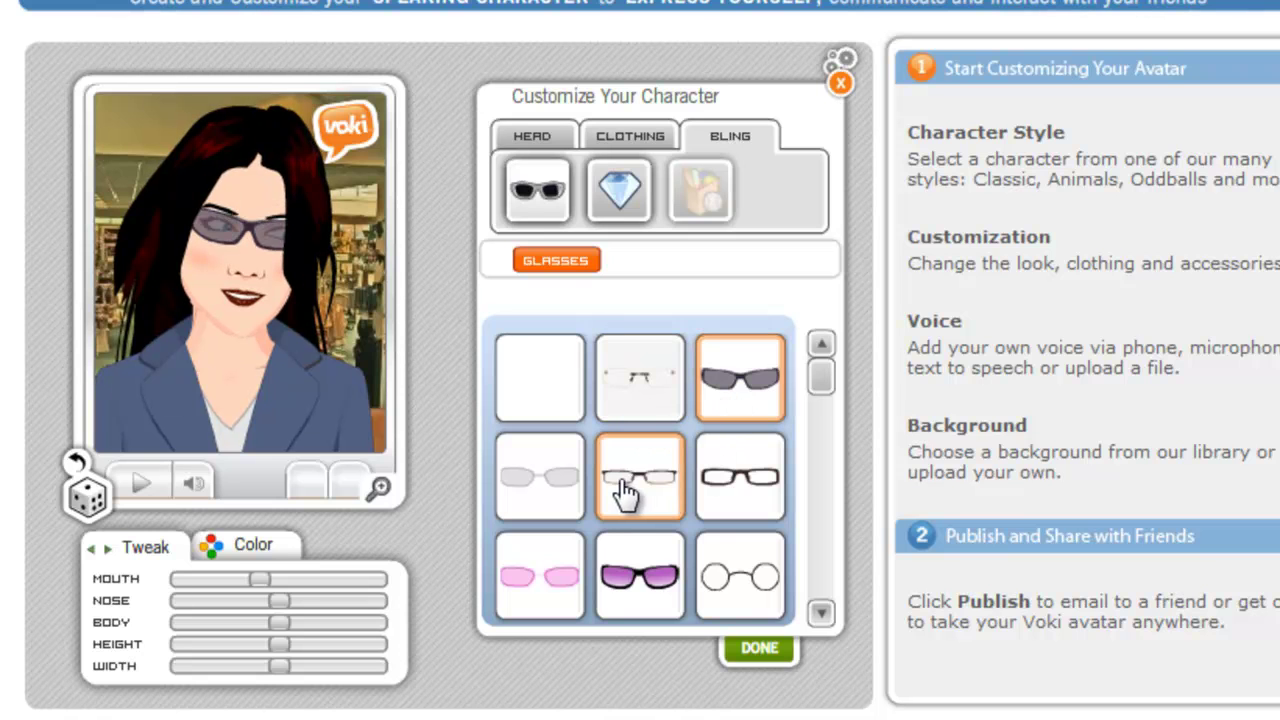
left_click(626, 490)
left_click(512, 466)
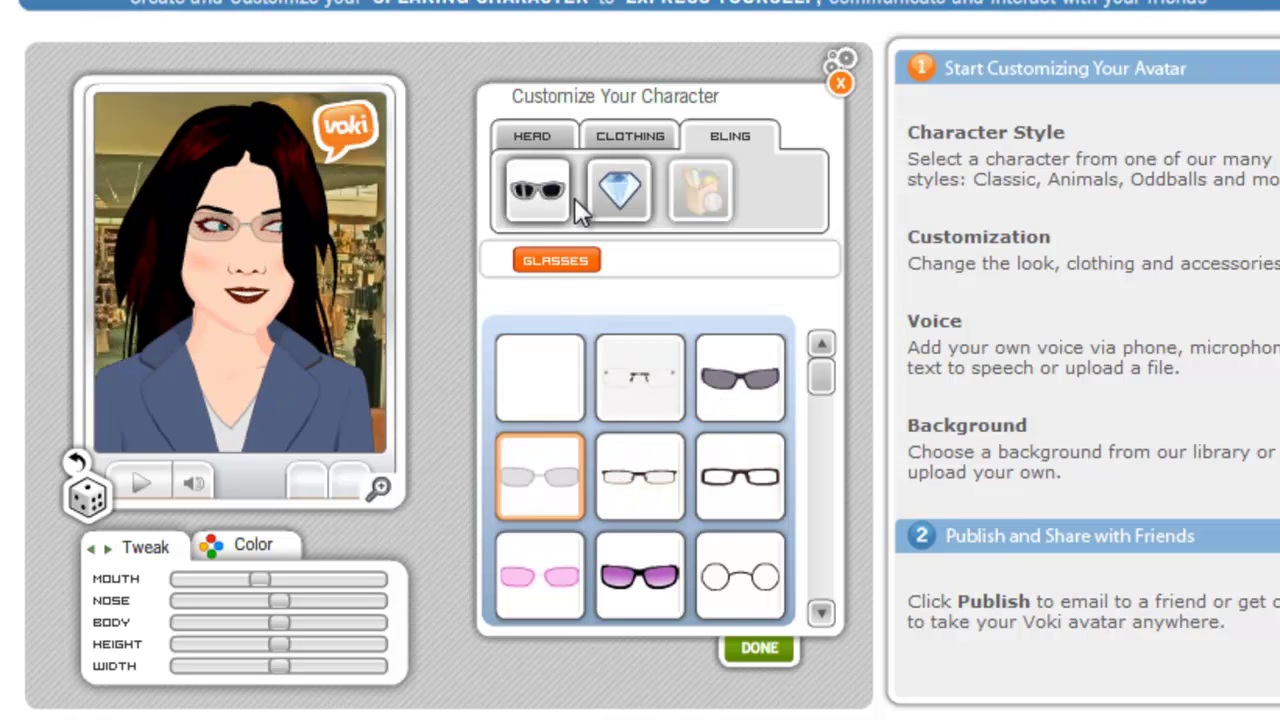
Step: Try several necklaces, settle on the pearl necklace, and widen the mouth slightly
left_click(621, 190)
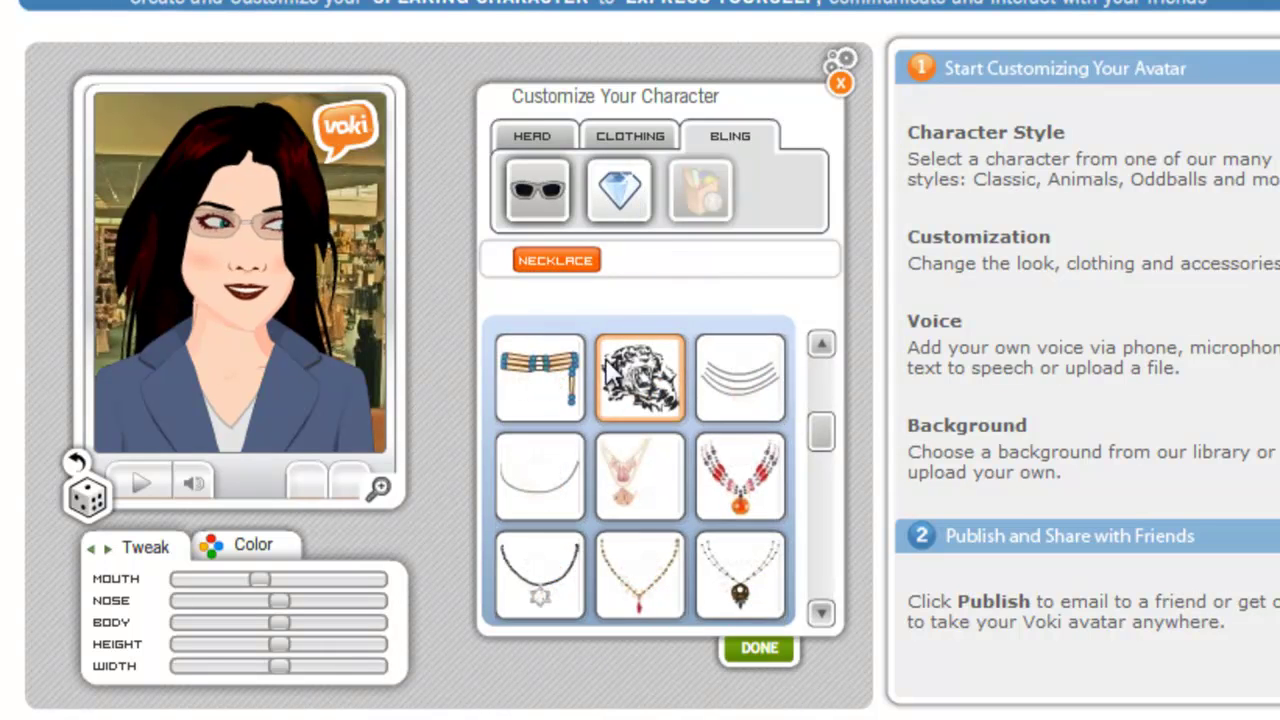
left_click(530, 400)
left_click(729, 368)
left_click(523, 505)
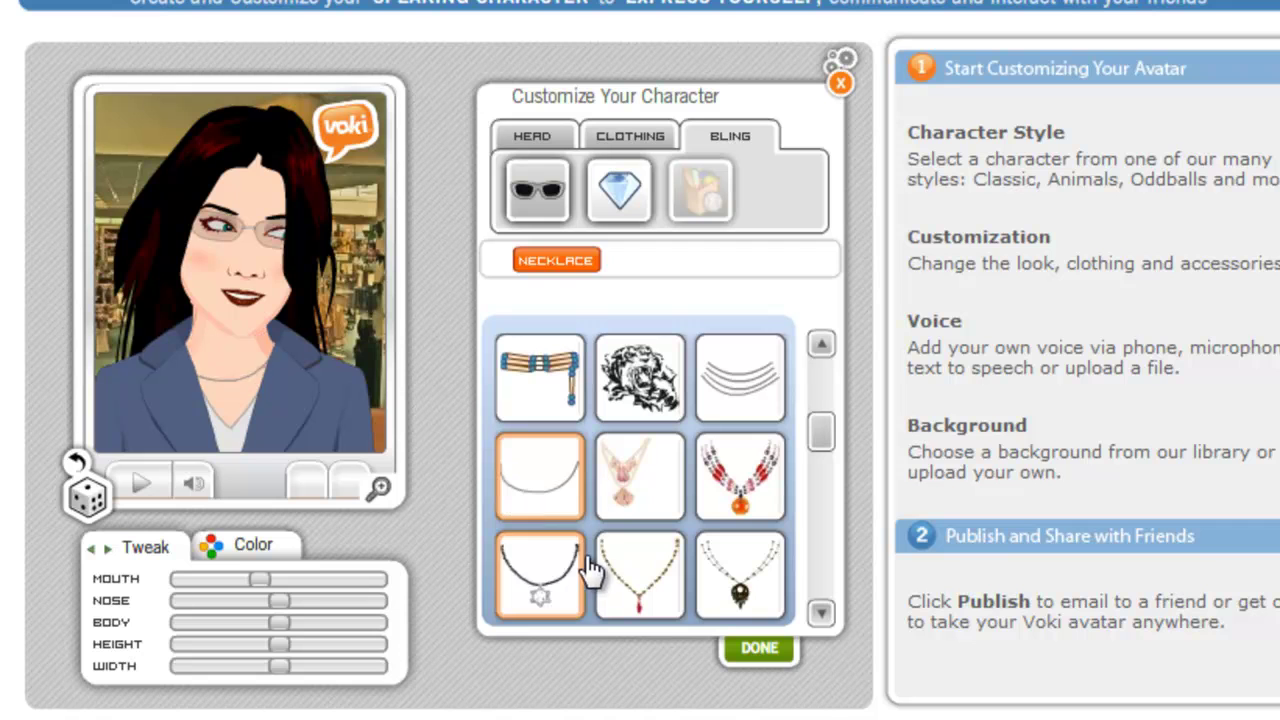
left_click(640, 490)
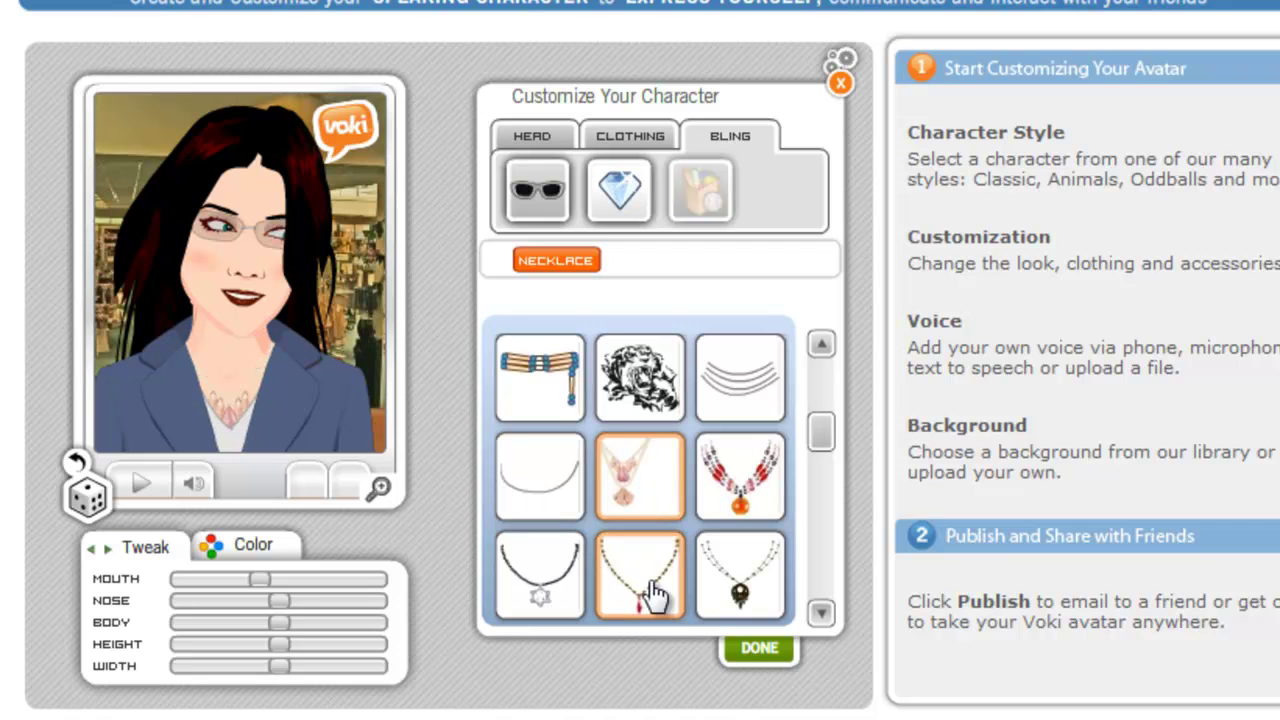
left_click(543, 588)
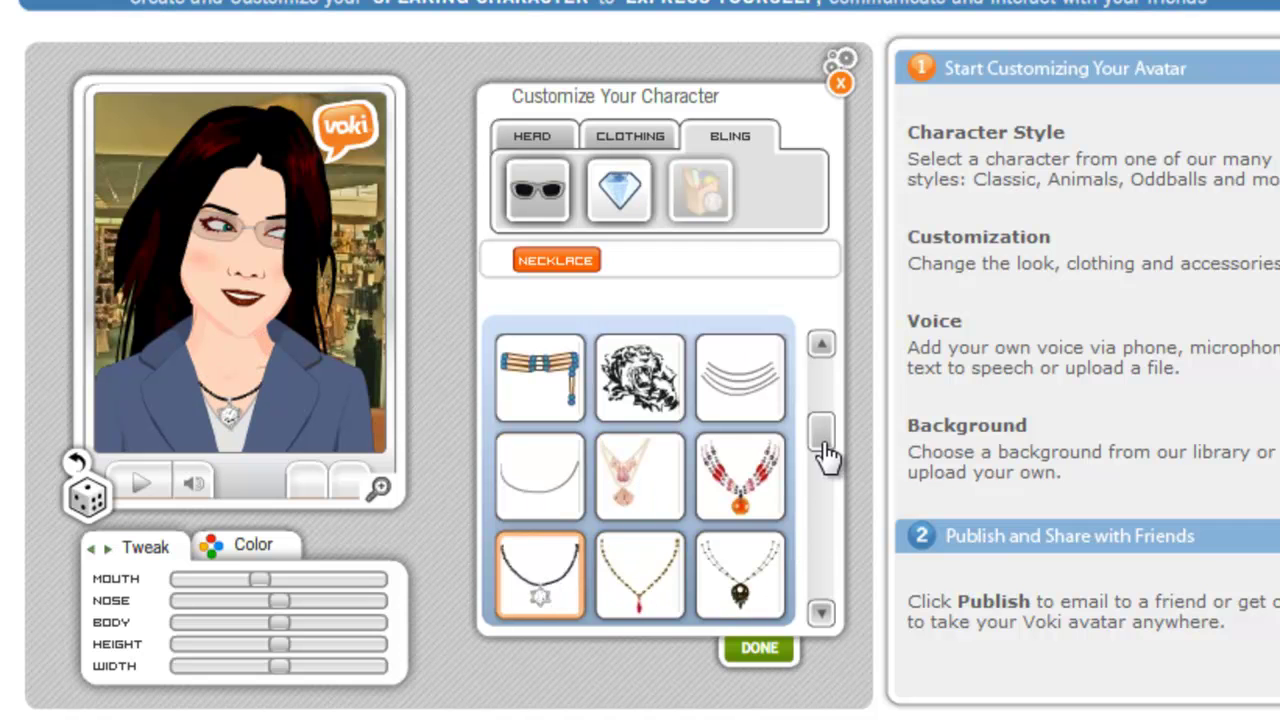
left_click_drag(822, 447, 813, 515)
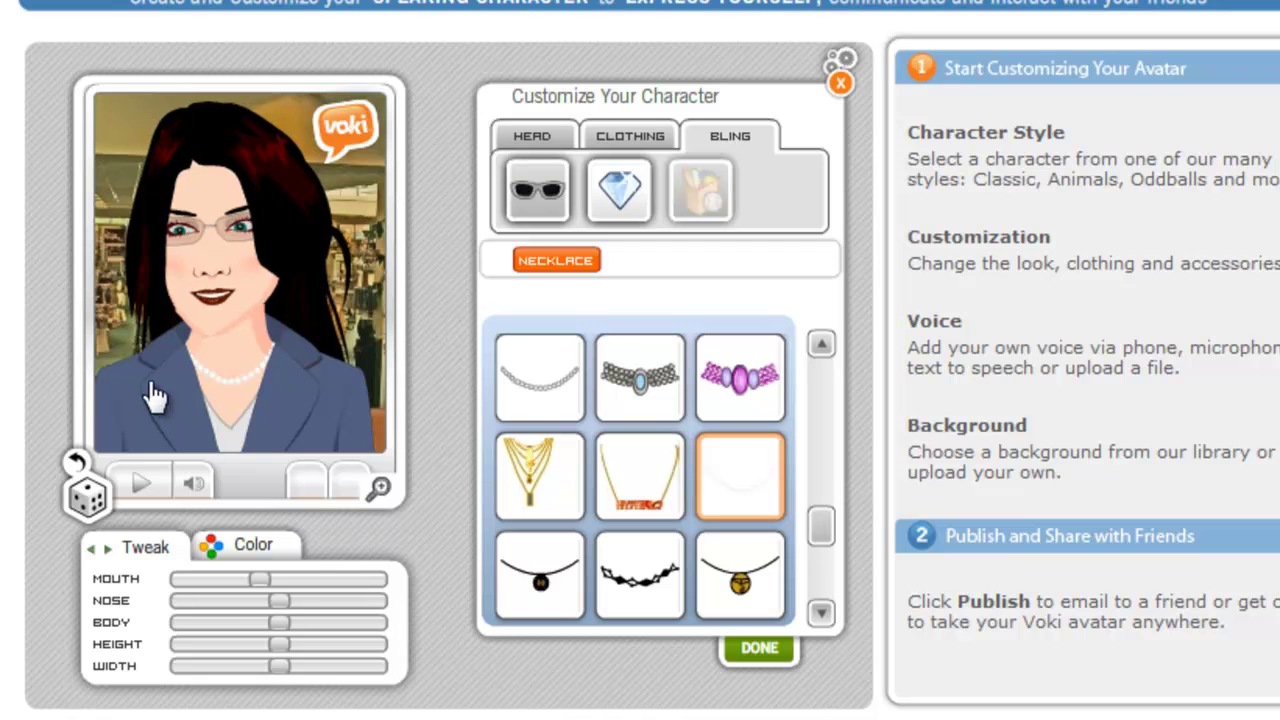
mouse_move(259, 580)
left_mouse_down()
mouse_move(285, 592)
mouse_move(234, 591)
mouse_move(263, 595)
left_mouse_up()
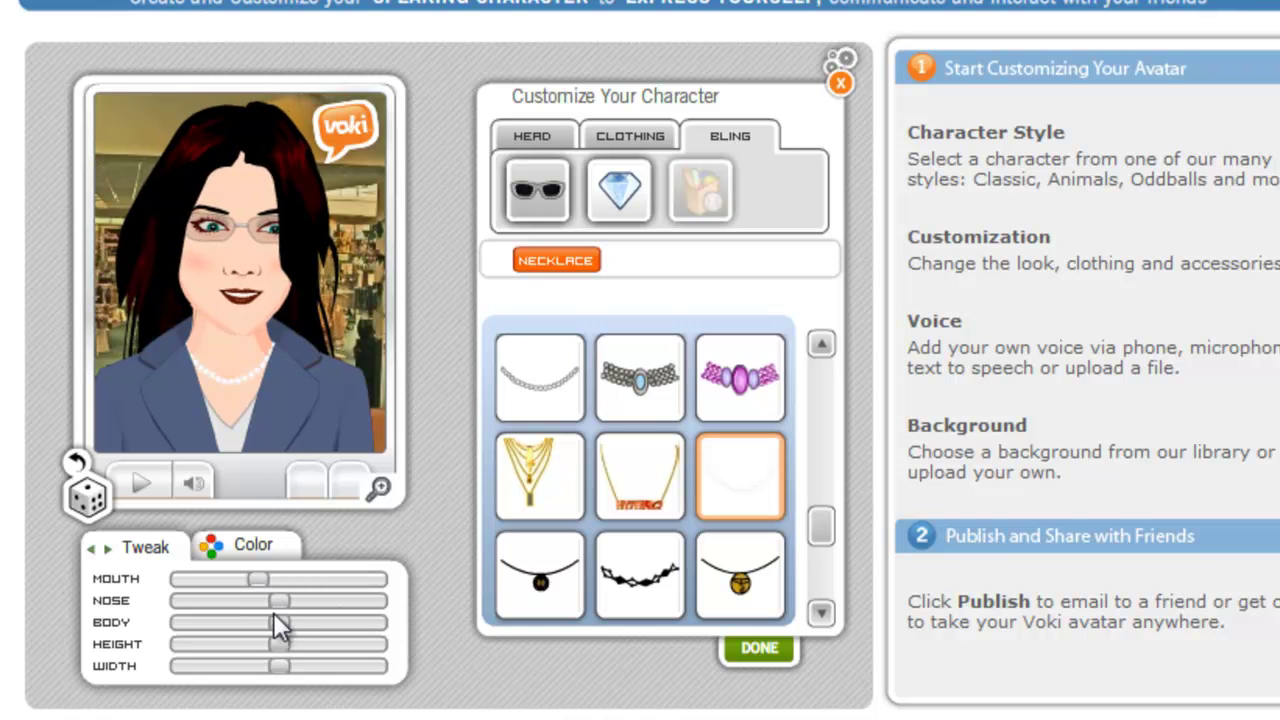
Step: Adjust the nose slider and tint the avatar's lips pinkish red
left_click_drag(280, 608, 260, 685)
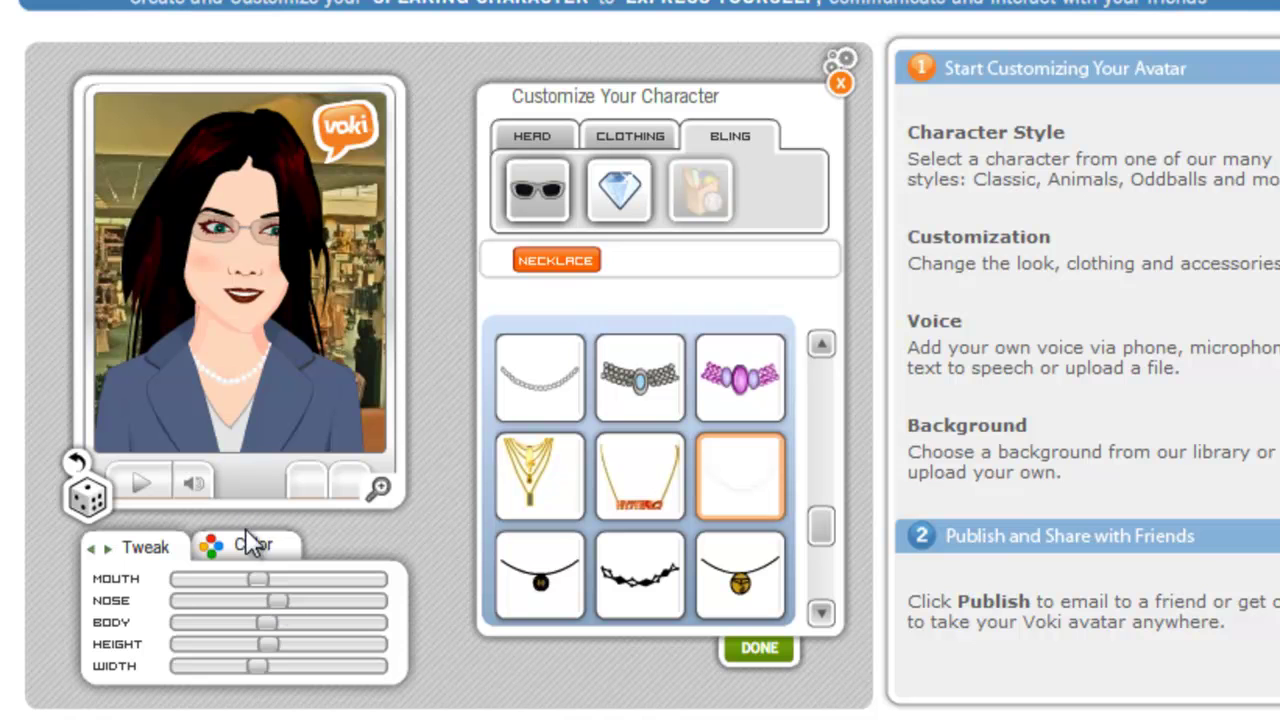
left_click(245, 560)
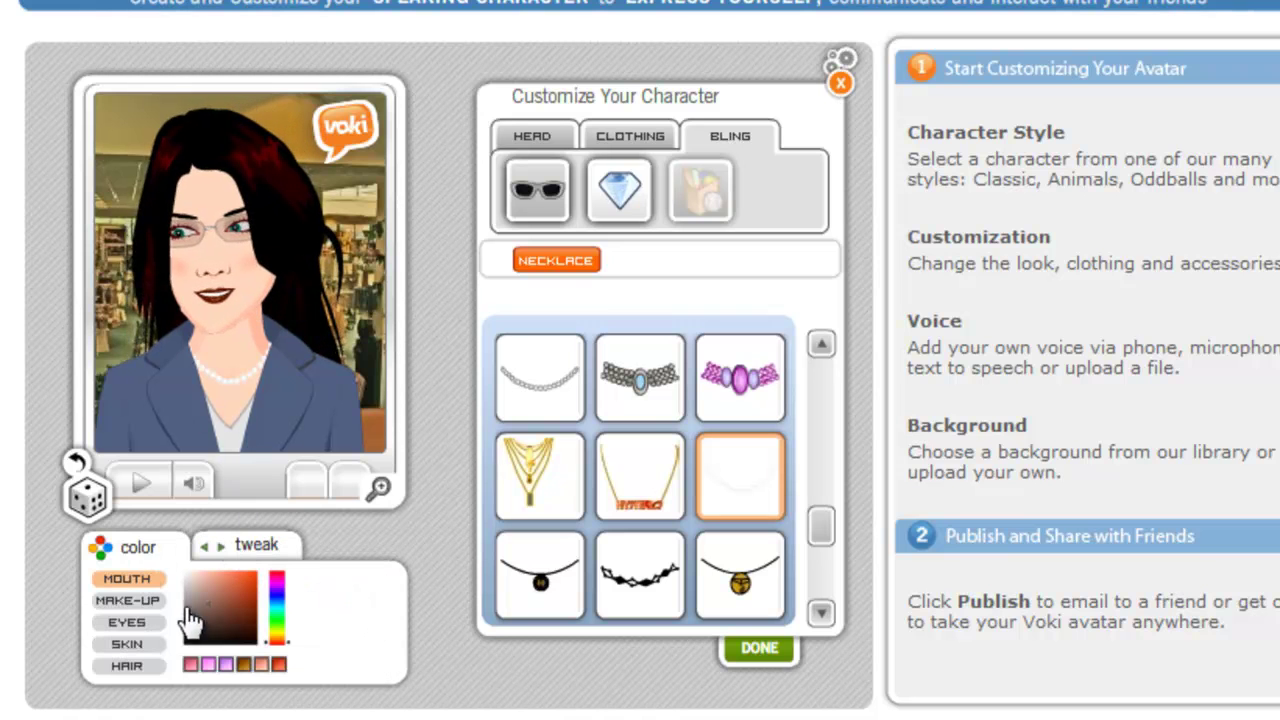
left_click(192, 663)
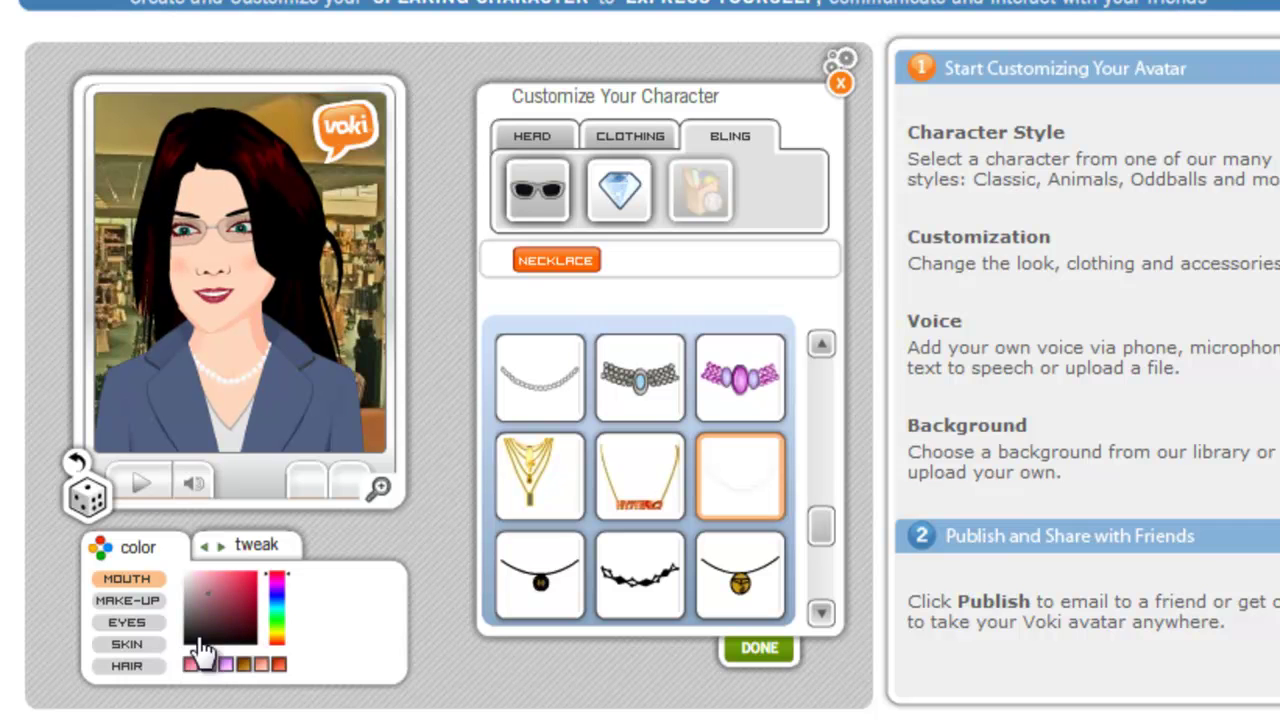
Step: Review the make-up, eye, skin and hair colour options, then finish customizing
left_click(124, 602)
left_click(118, 622)
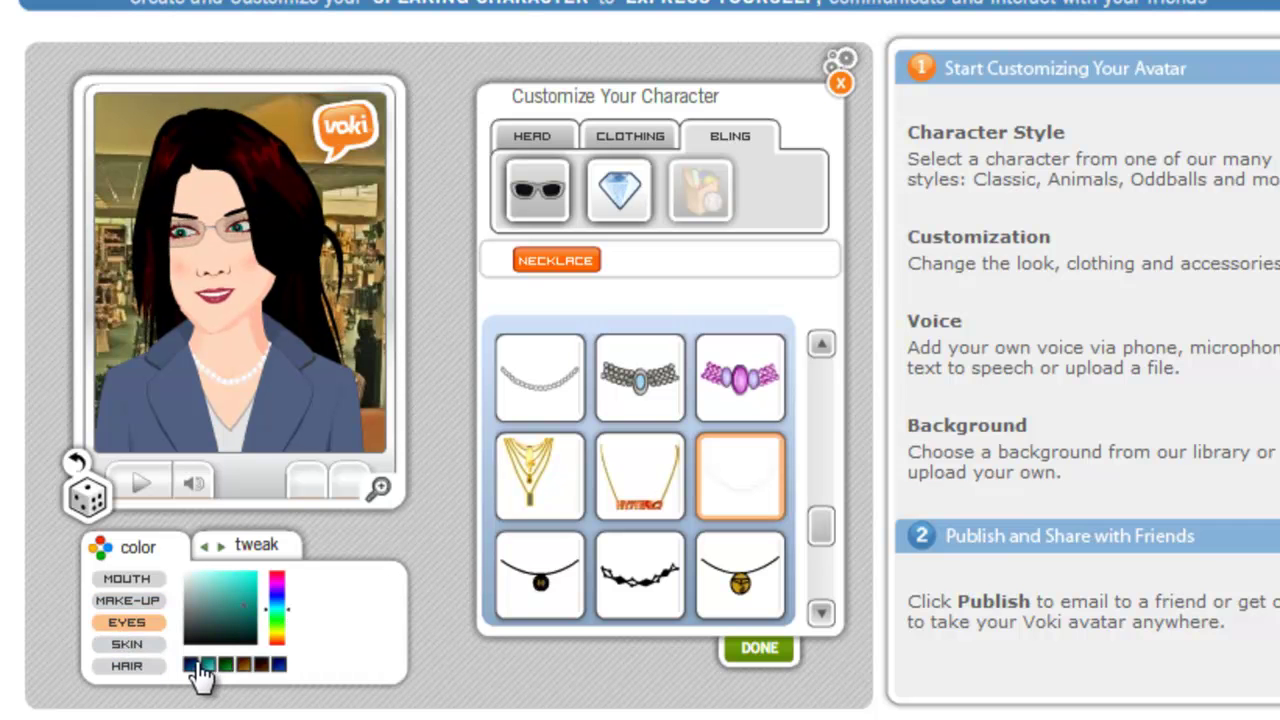
left_click(118, 645)
left_click(127, 665)
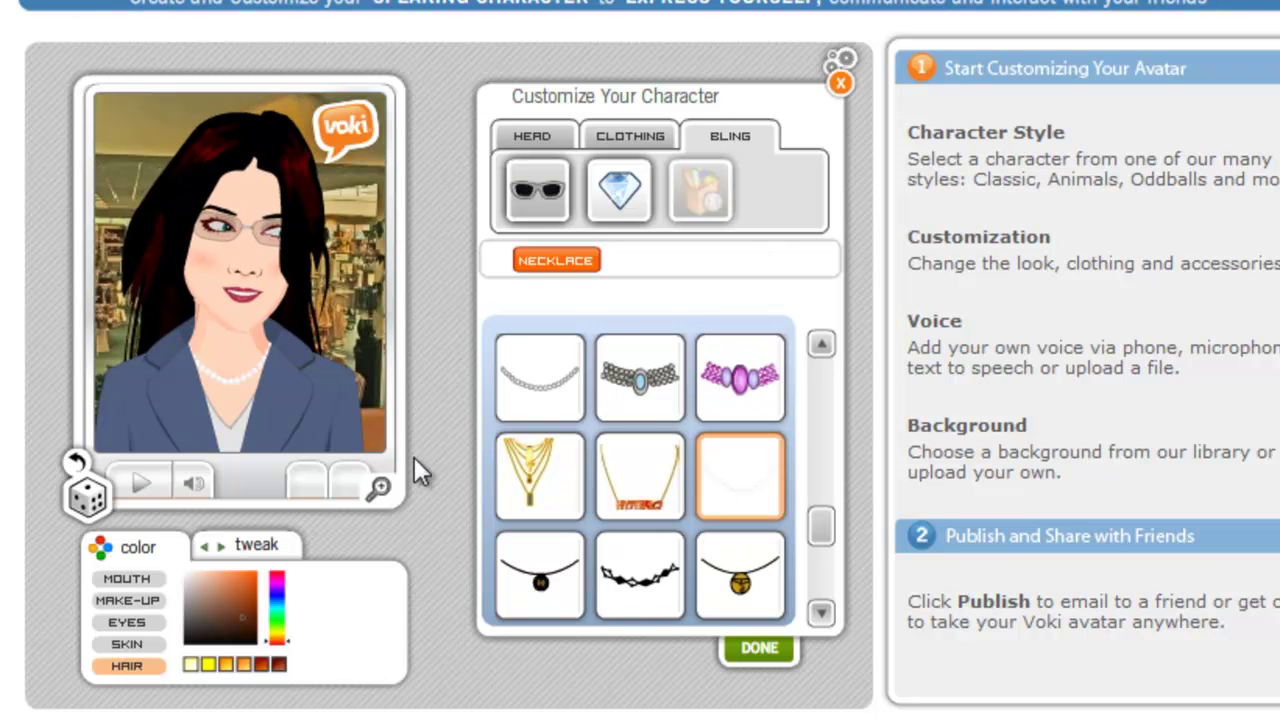
left_click(760, 650)
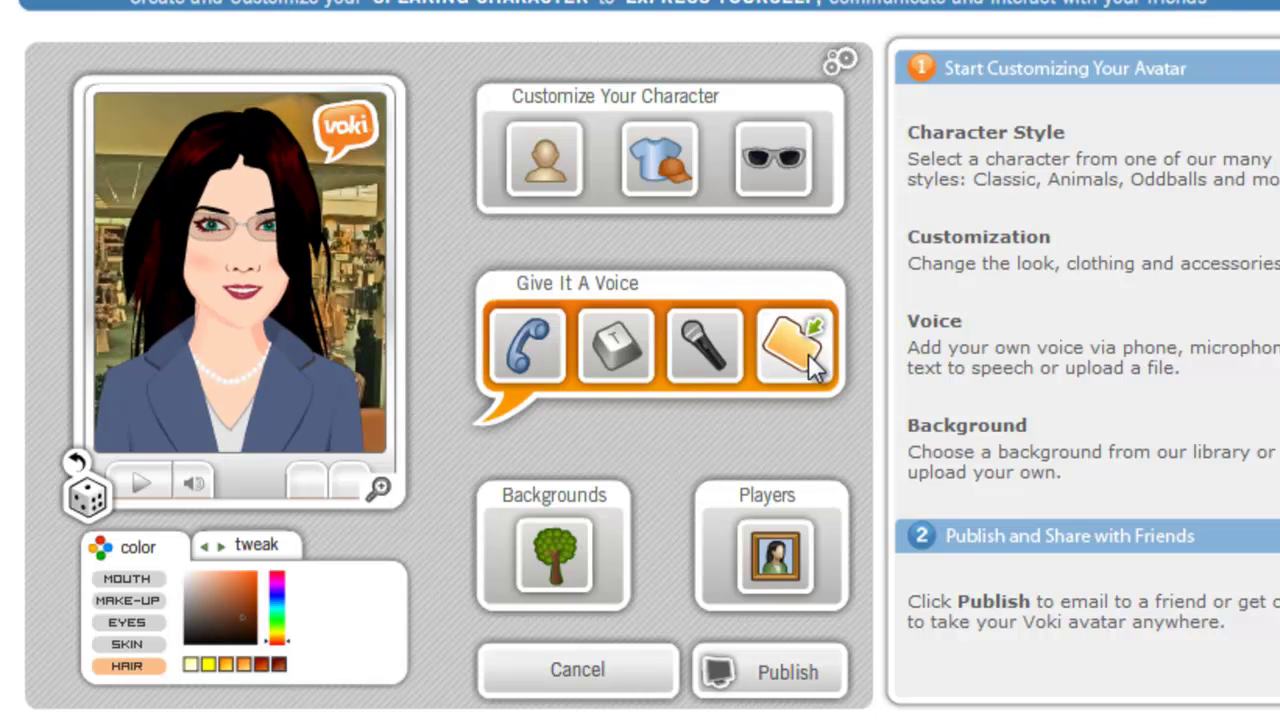
Step: Choose the typed text-to-speech voice, showing English with Kate (US)
left_click(615, 352)
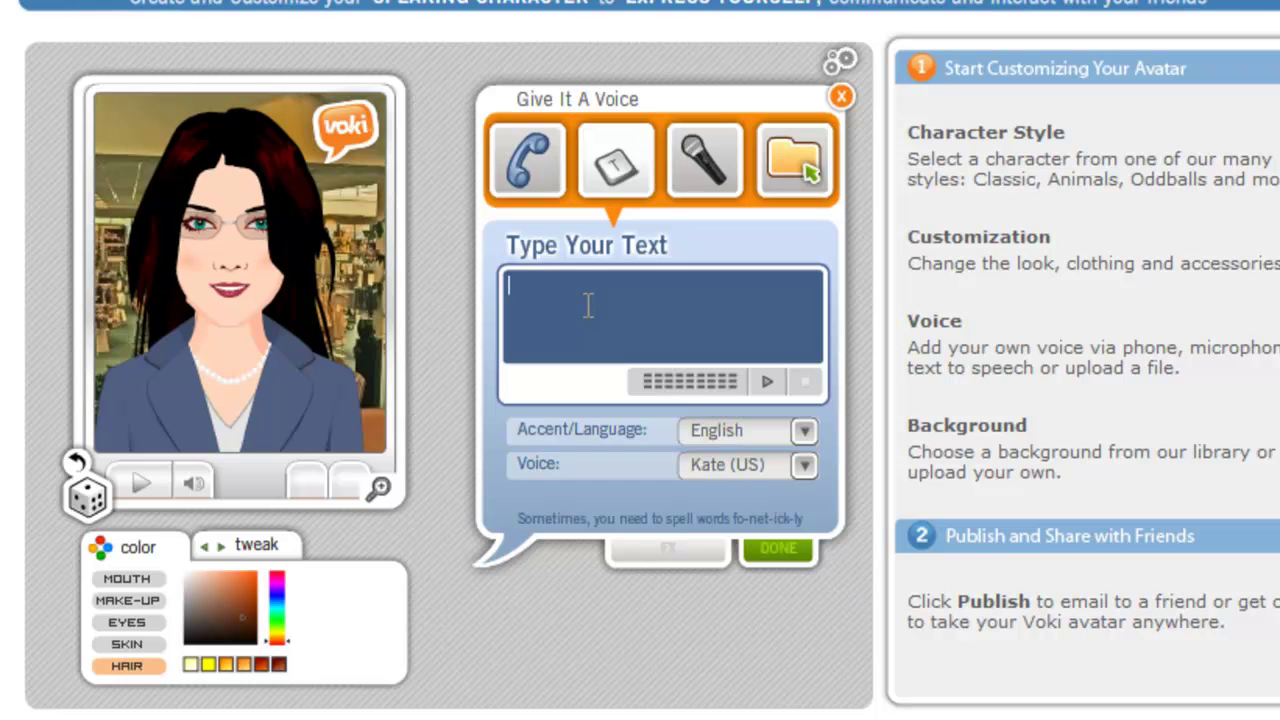
Step: Enter the greeting 'Hello, welcome to class' and keep English after browsing the languages
type("Hello, w")
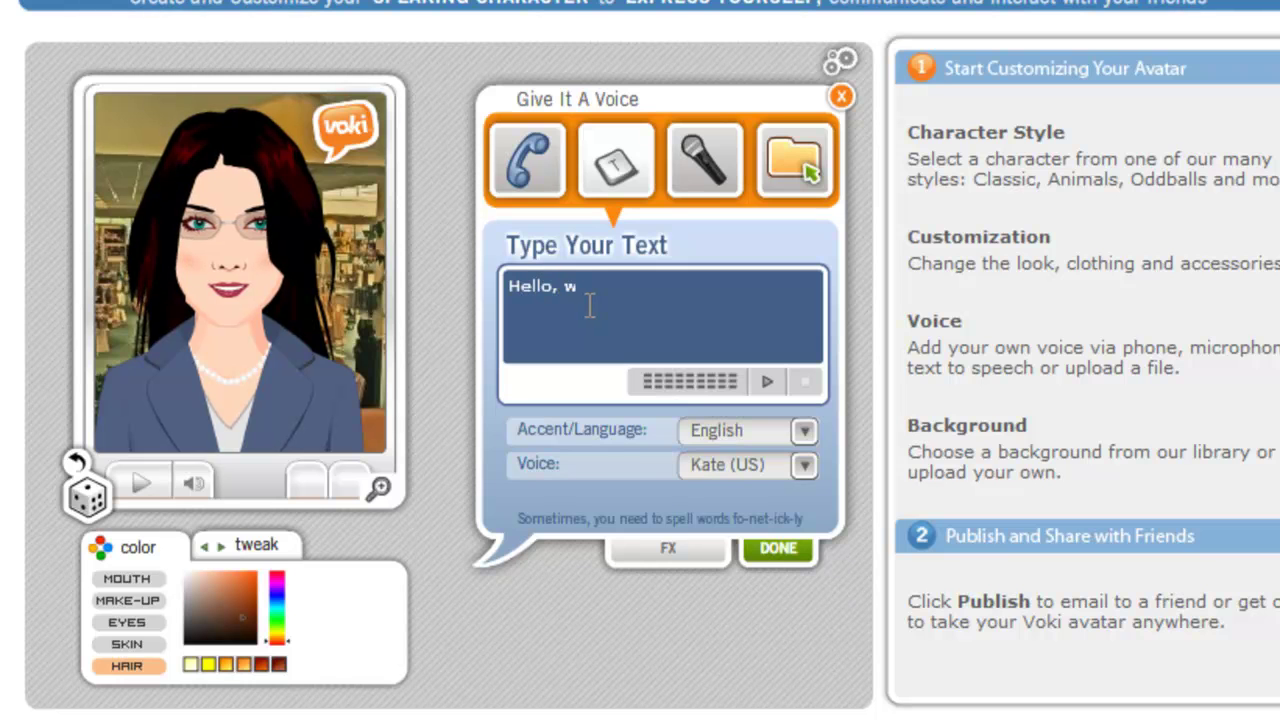
type("elcome to class.")
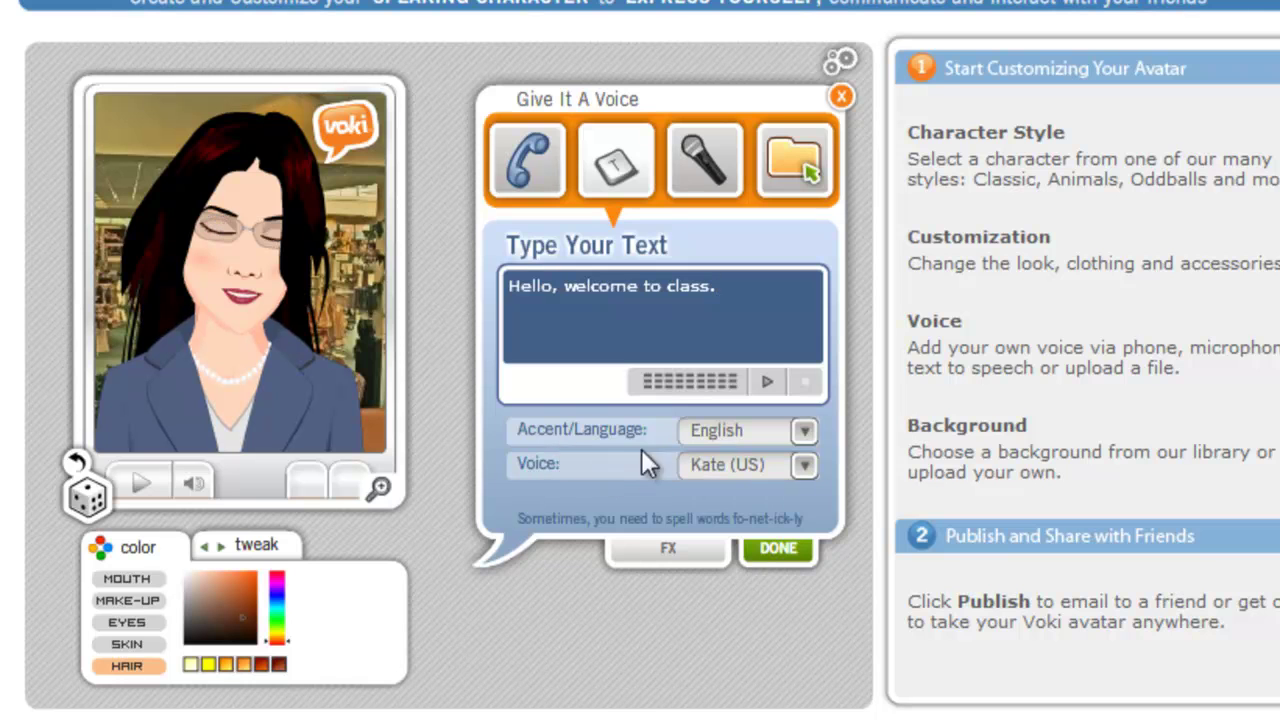
left_click(804, 430)
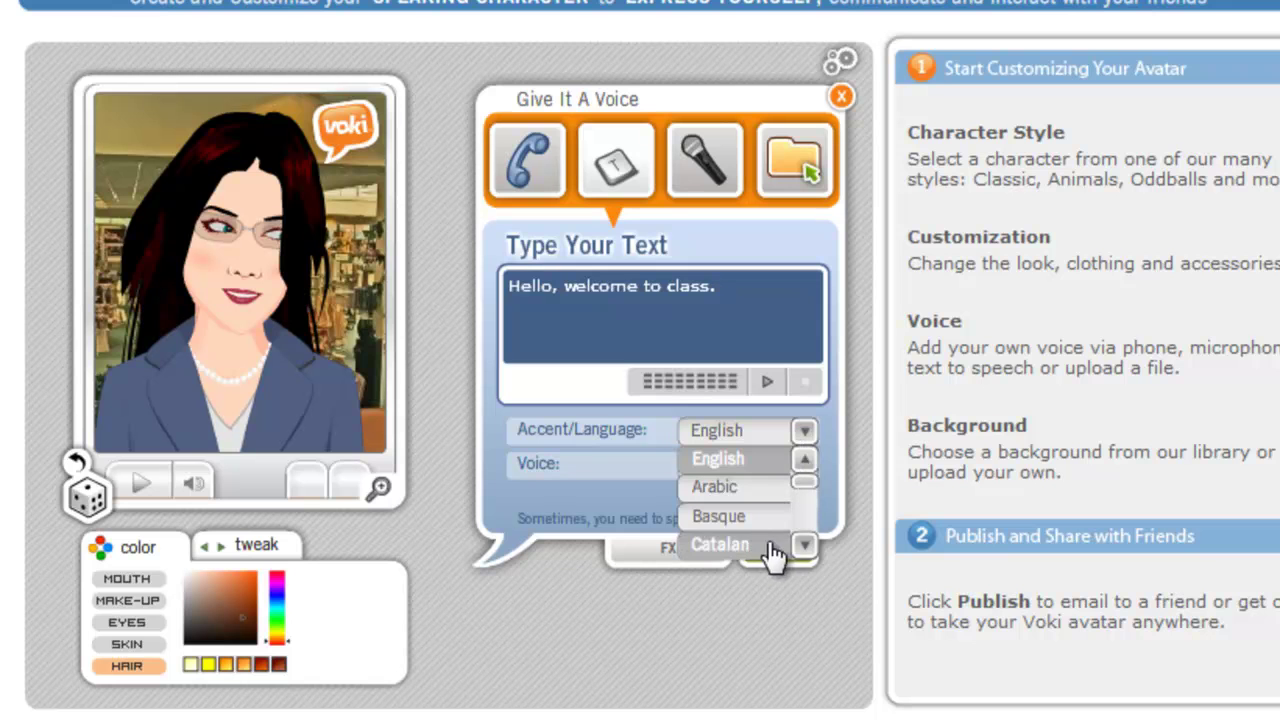
left_click(806, 545)
left_click(806, 545)
left_click(806, 545)
left_click(806, 545)
left_click(806, 545)
left_click(806, 545)
left_click(806, 545)
left_click(806, 545)
left_click(806, 545)
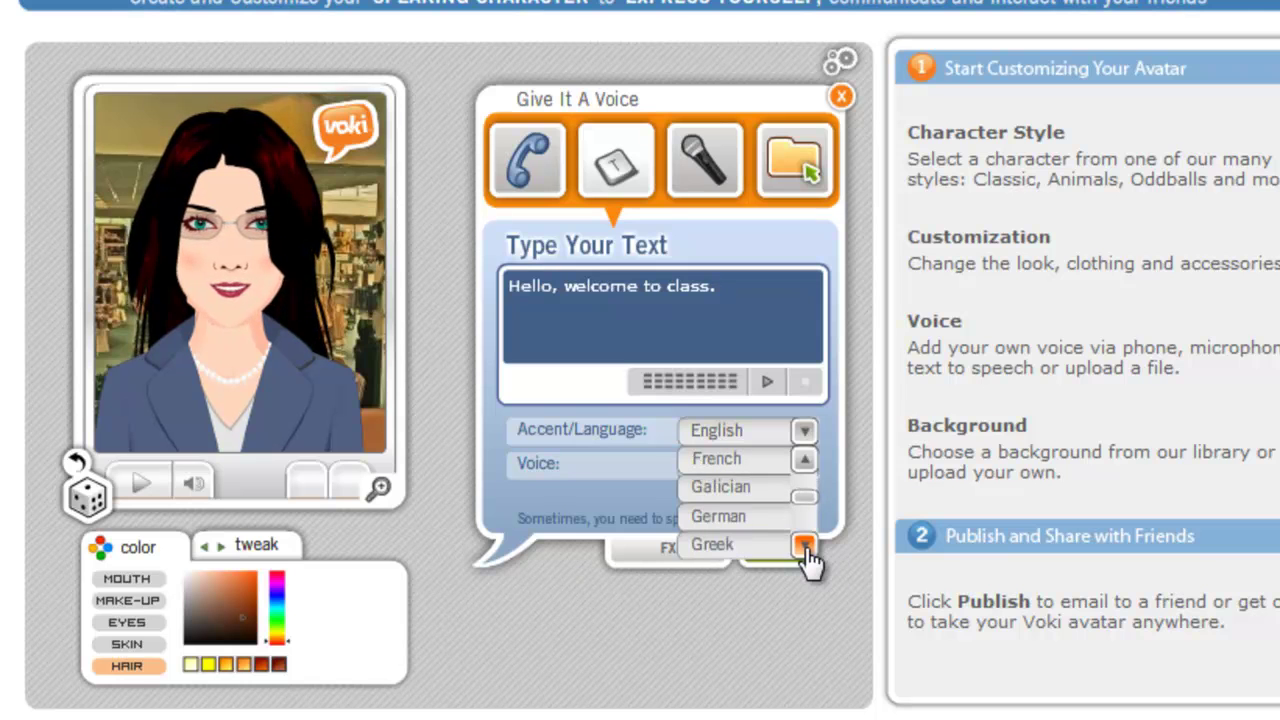
left_click(806, 545)
left_click(806, 545)
left_click(806, 545)
left_click(806, 545)
left_click(806, 545)
left_click(806, 545)
left_click(806, 545)
left_click(806, 545)
left_click(806, 545)
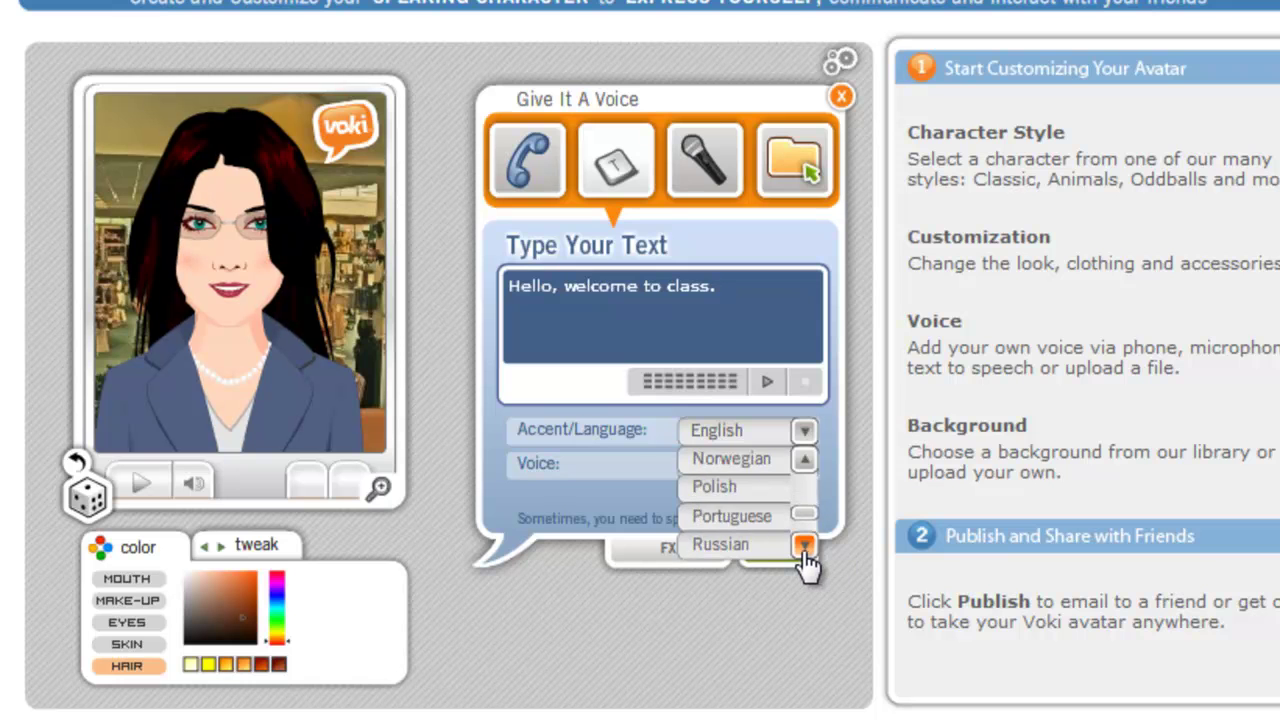
left_click(806, 545)
left_click(806, 545)
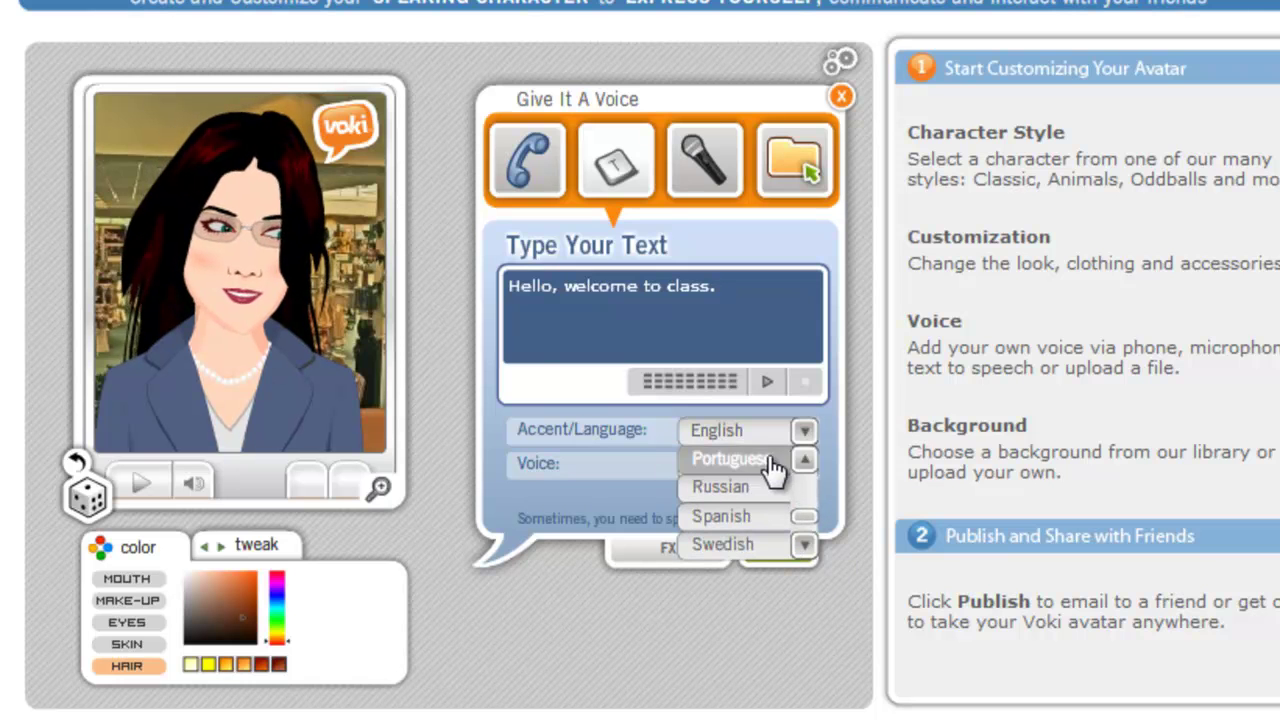
left_click(732, 432)
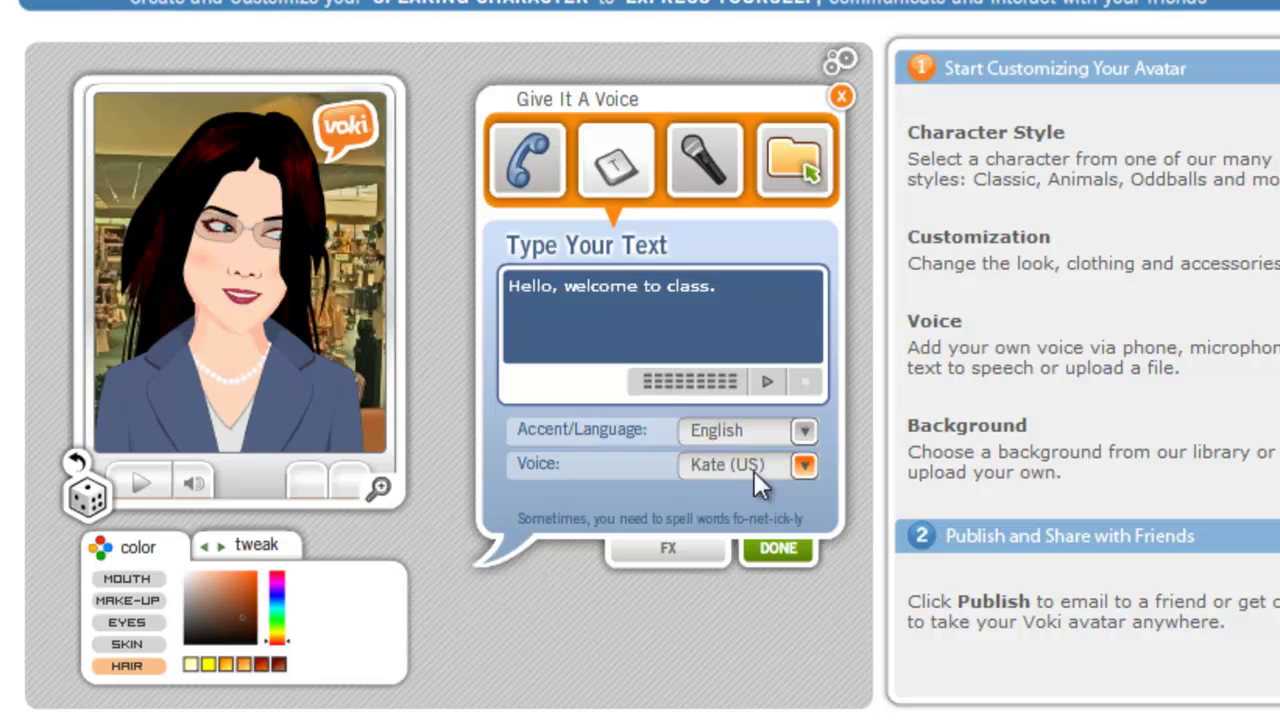
Step: Scroll through the available voices while keeping Kate (US)
left_click(805, 466)
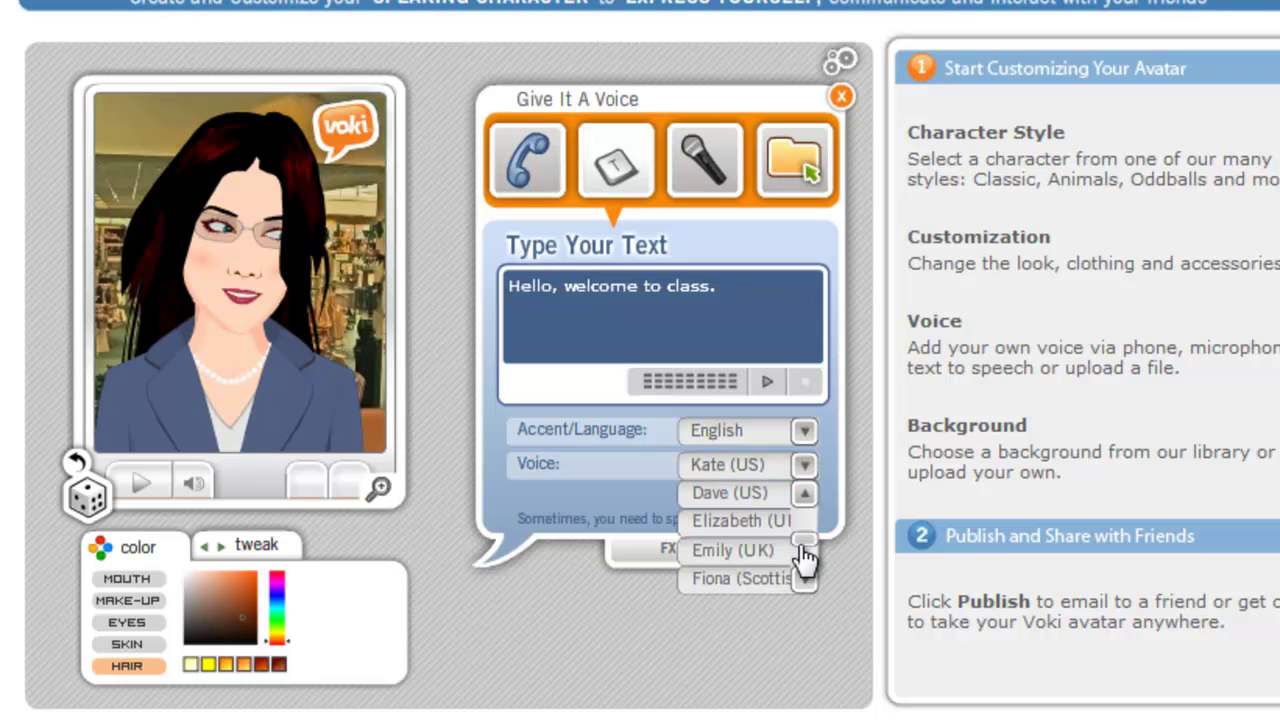
left_click_drag(806, 555, 811, 520)
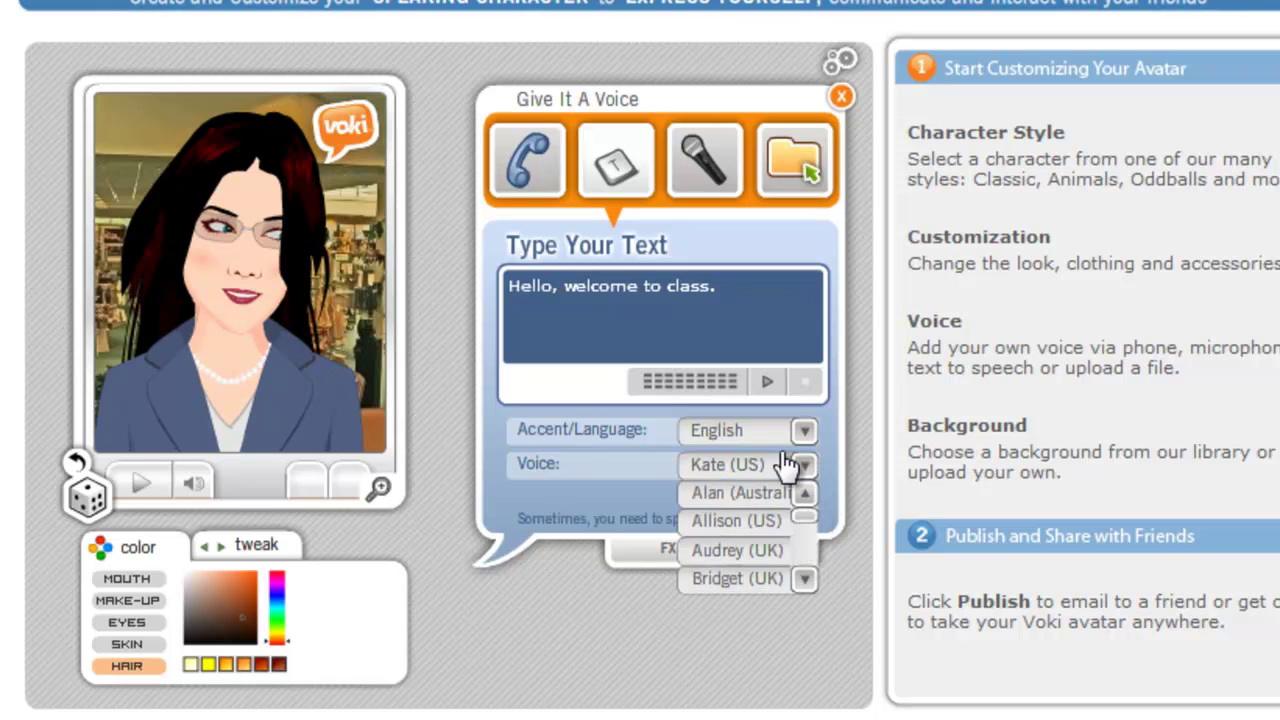
left_click(803, 581)
left_click(803, 581)
left_click(803, 581)
left_click(803, 581)
left_click(803, 581)
left_click(803, 581)
left_click(803, 581)
left_click(803, 581)
left_click(803, 581)
left_click(803, 581)
left_click(803, 581)
left_click(803, 581)
left_click(803, 581)
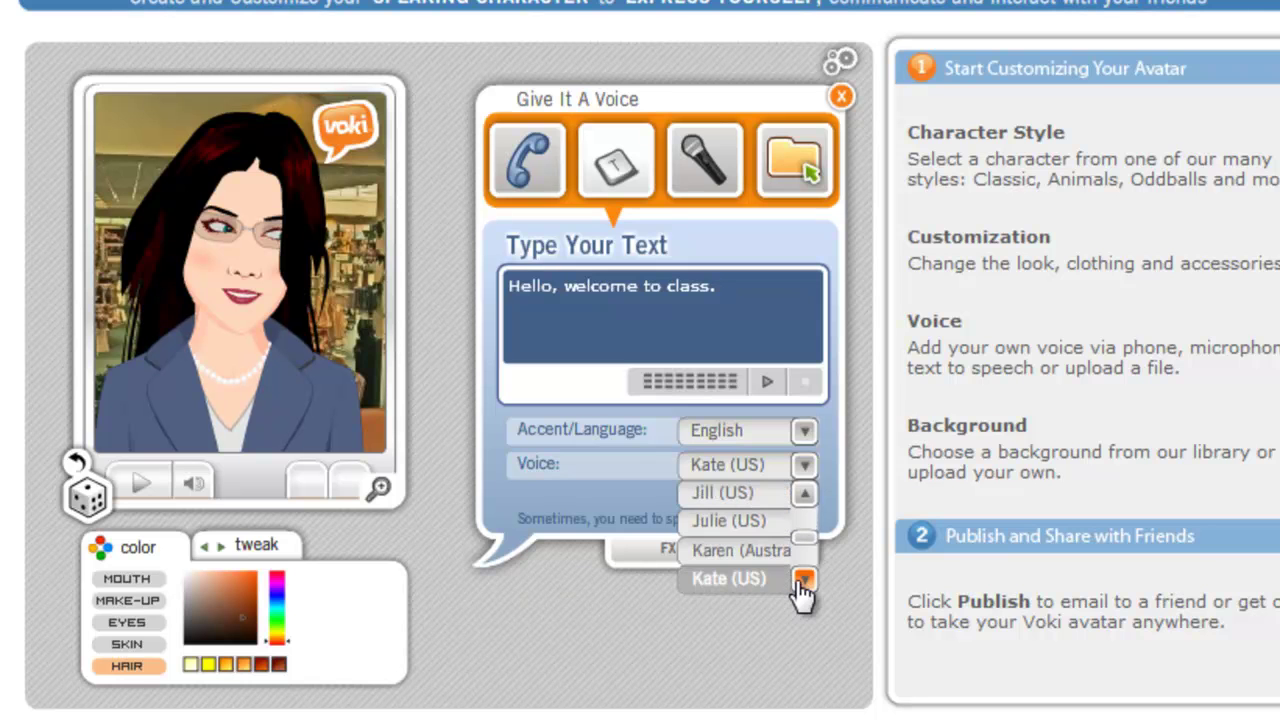
left_click(803, 581)
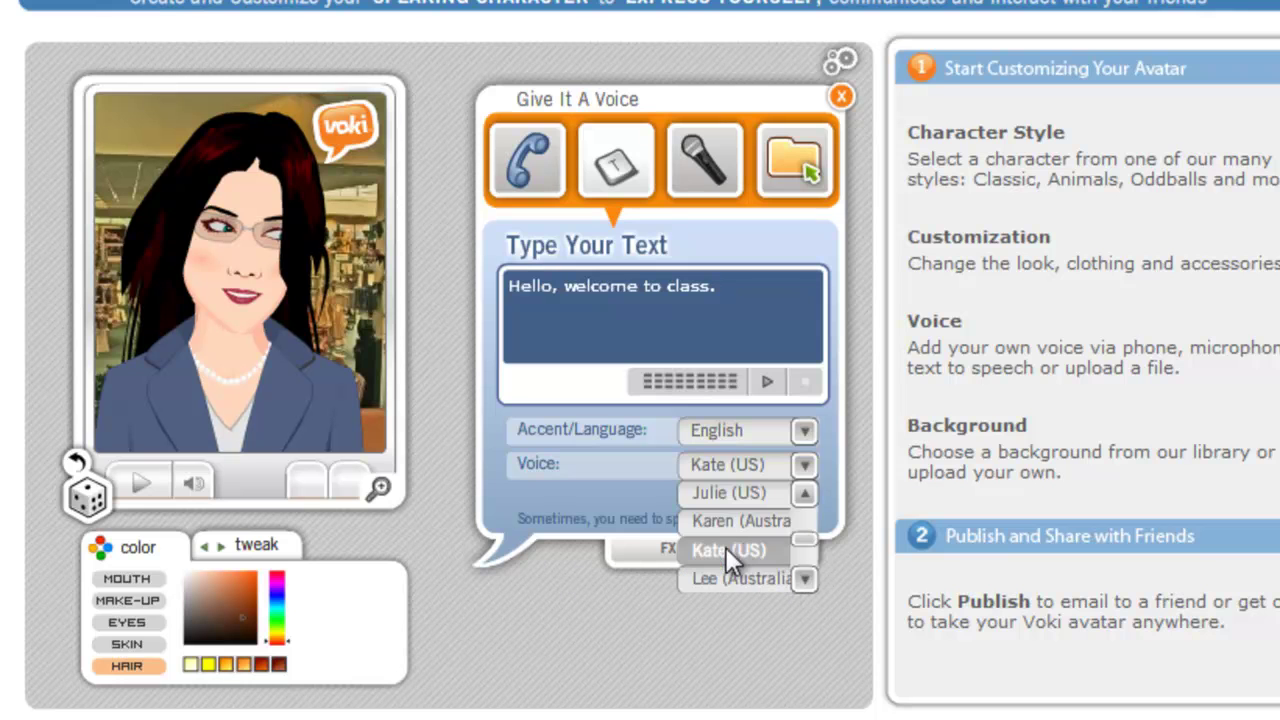
Step: Preview the greeting, switch via Lee (Australia) to Susan (US), and play it again
left_click(580, 490)
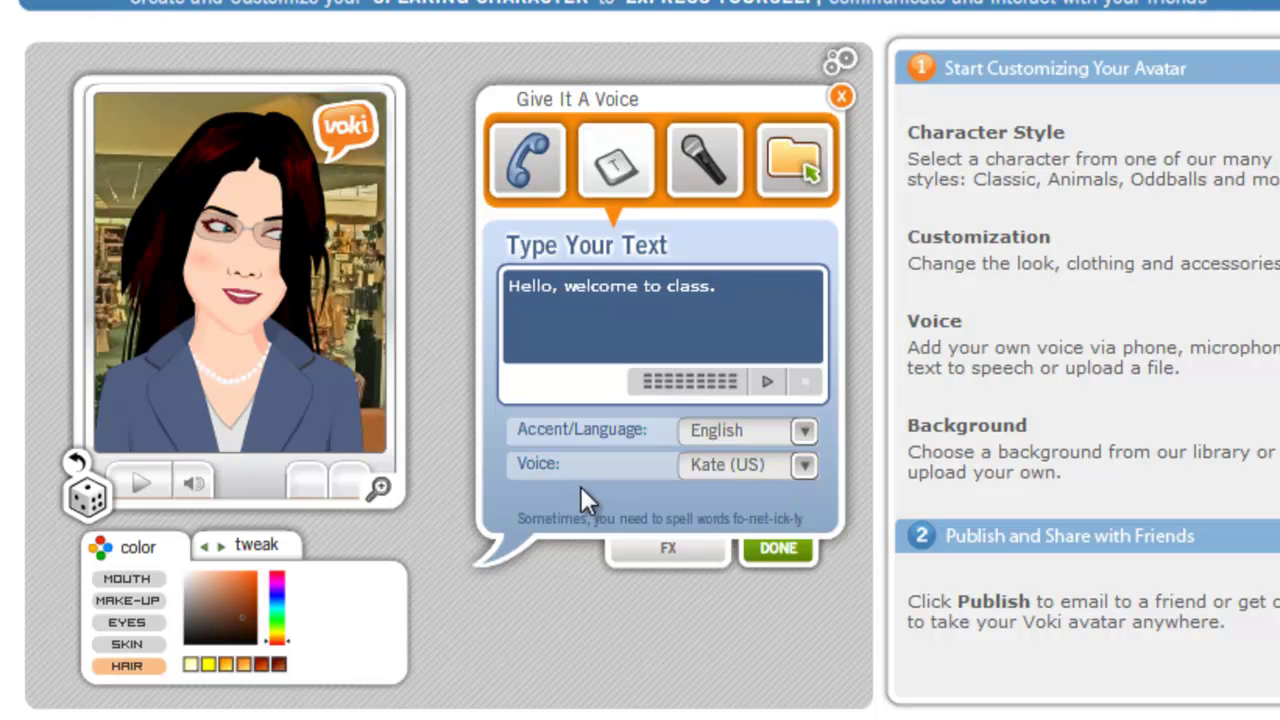
left_click(760, 385)
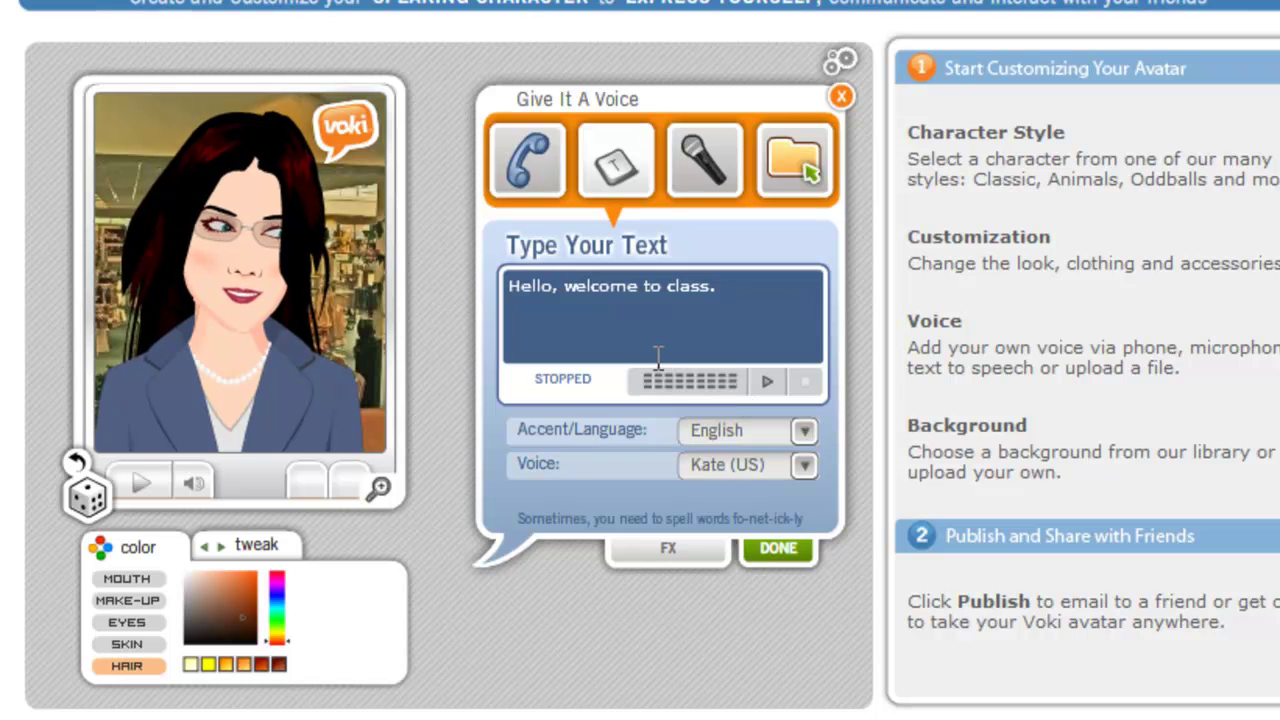
left_click(804, 467)
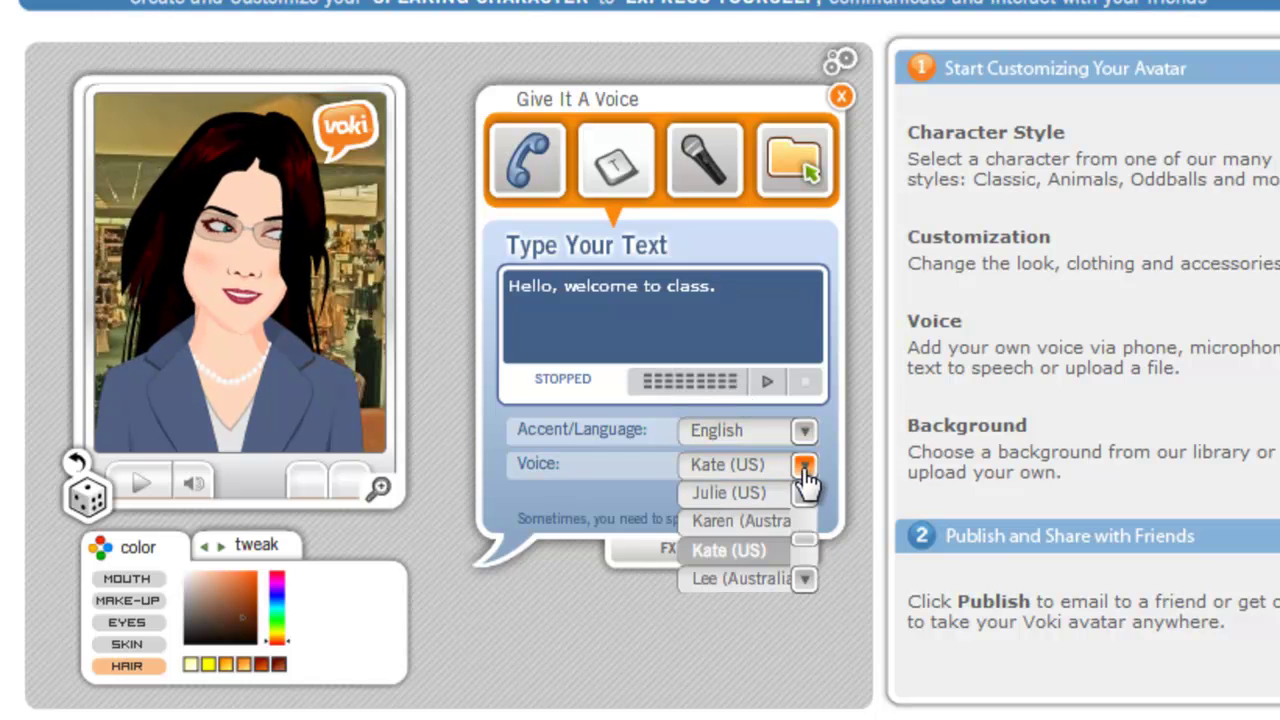
left_click(748, 578)
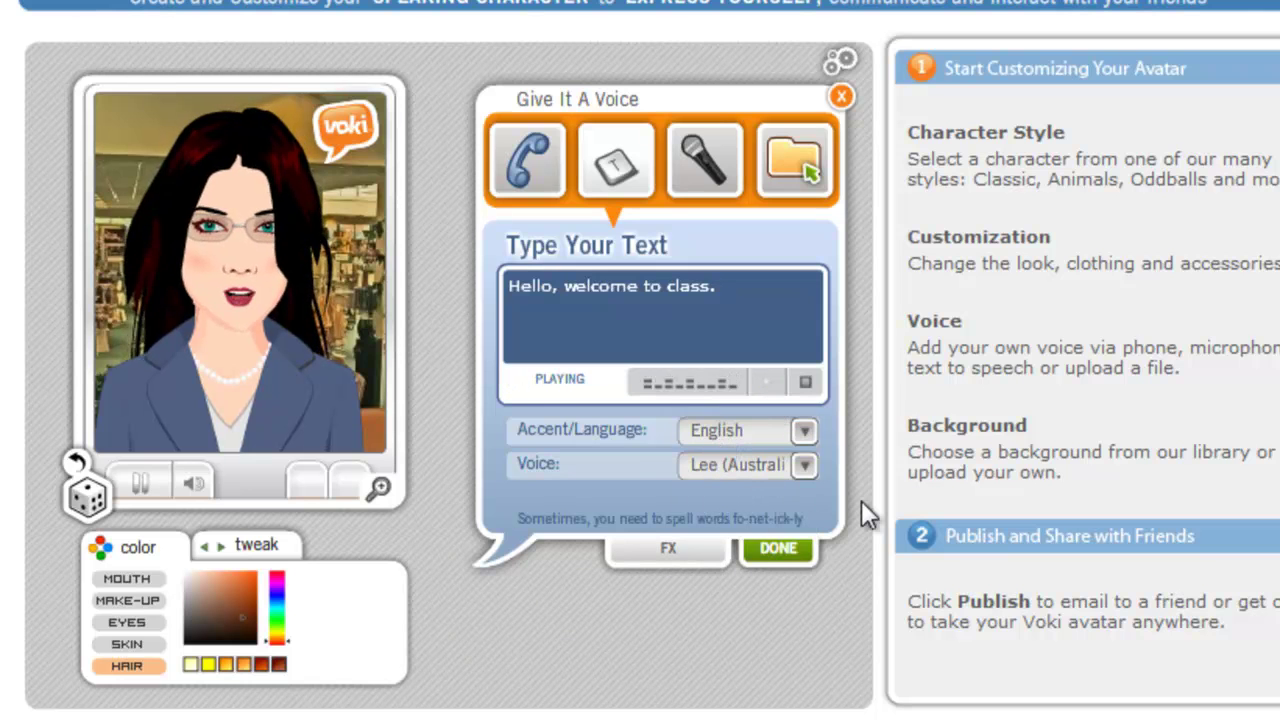
left_click(805, 467)
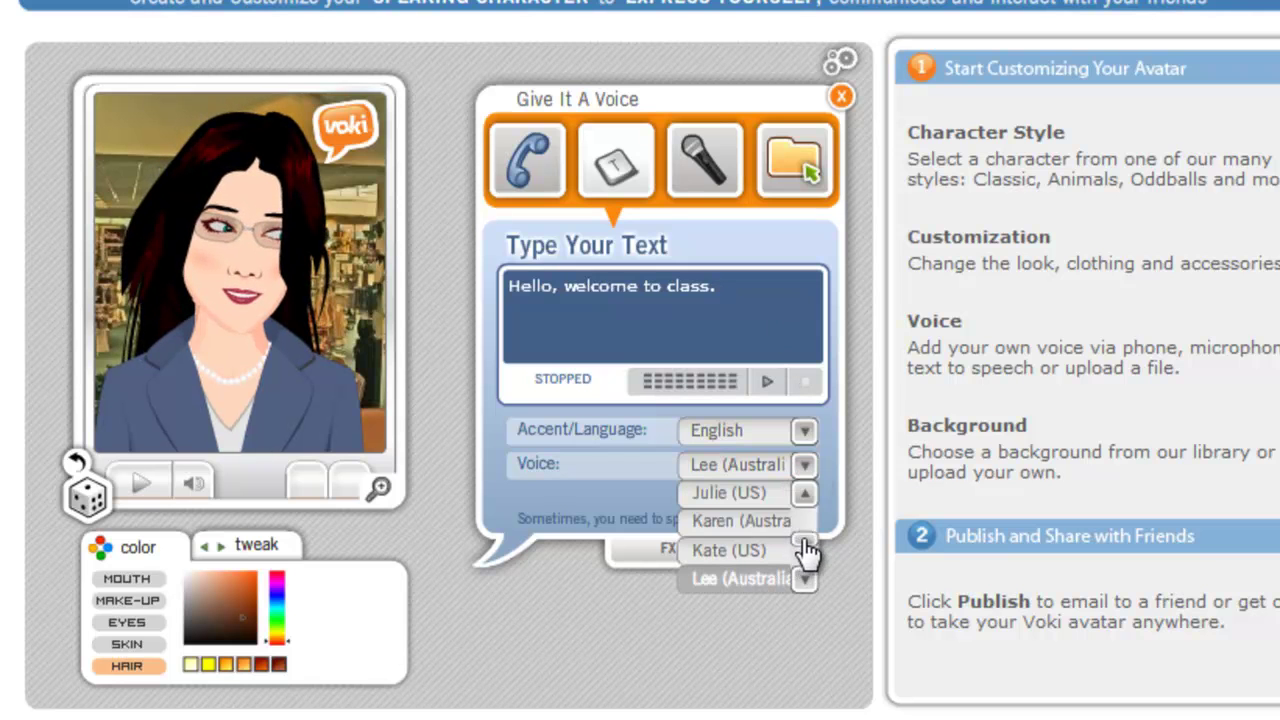
left_click_drag(806, 545, 809, 583)
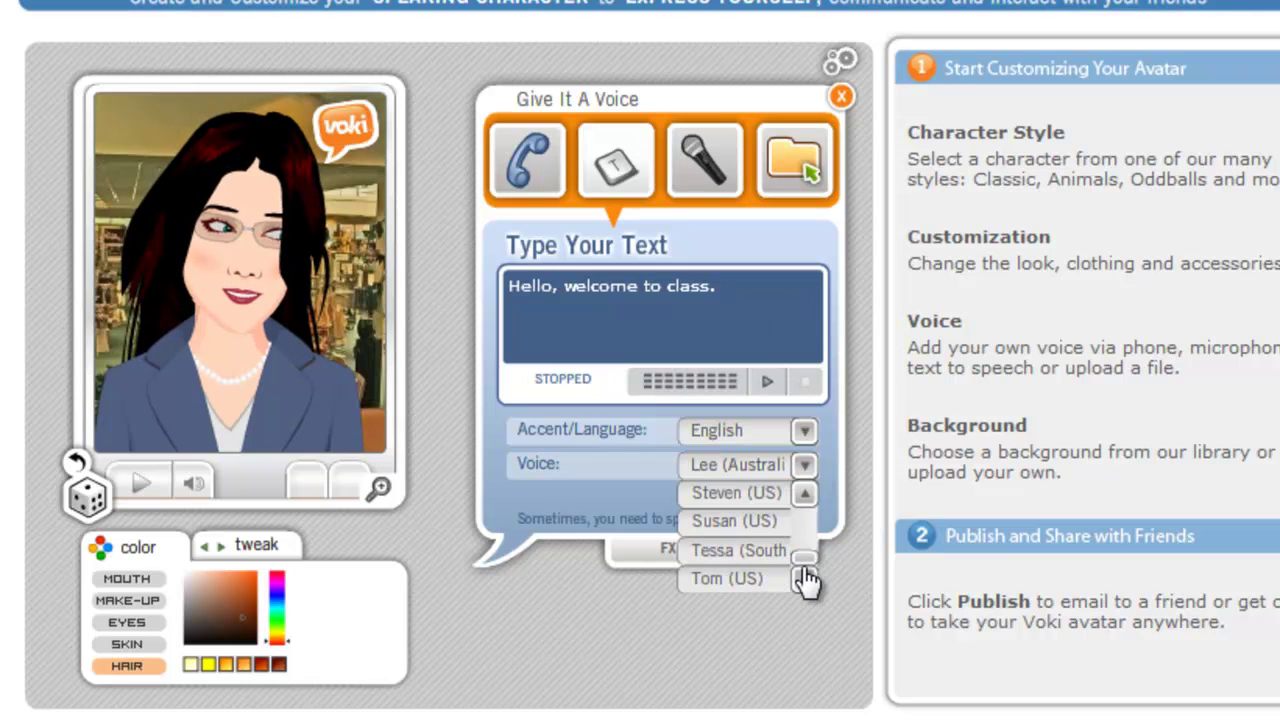
left_click(752, 524)
left_click(766, 384)
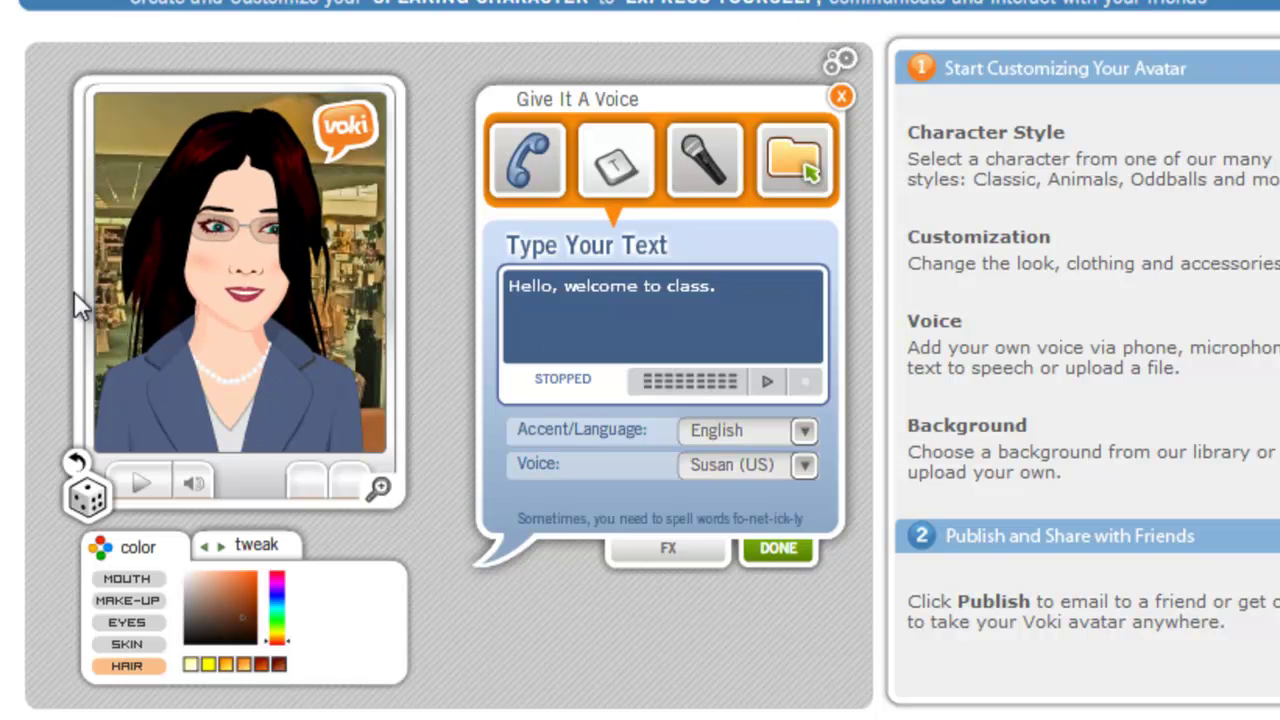
Step: Preview the Dimwit sound effect on the greeting, then keep the voice with no effect
left_click(668, 550)
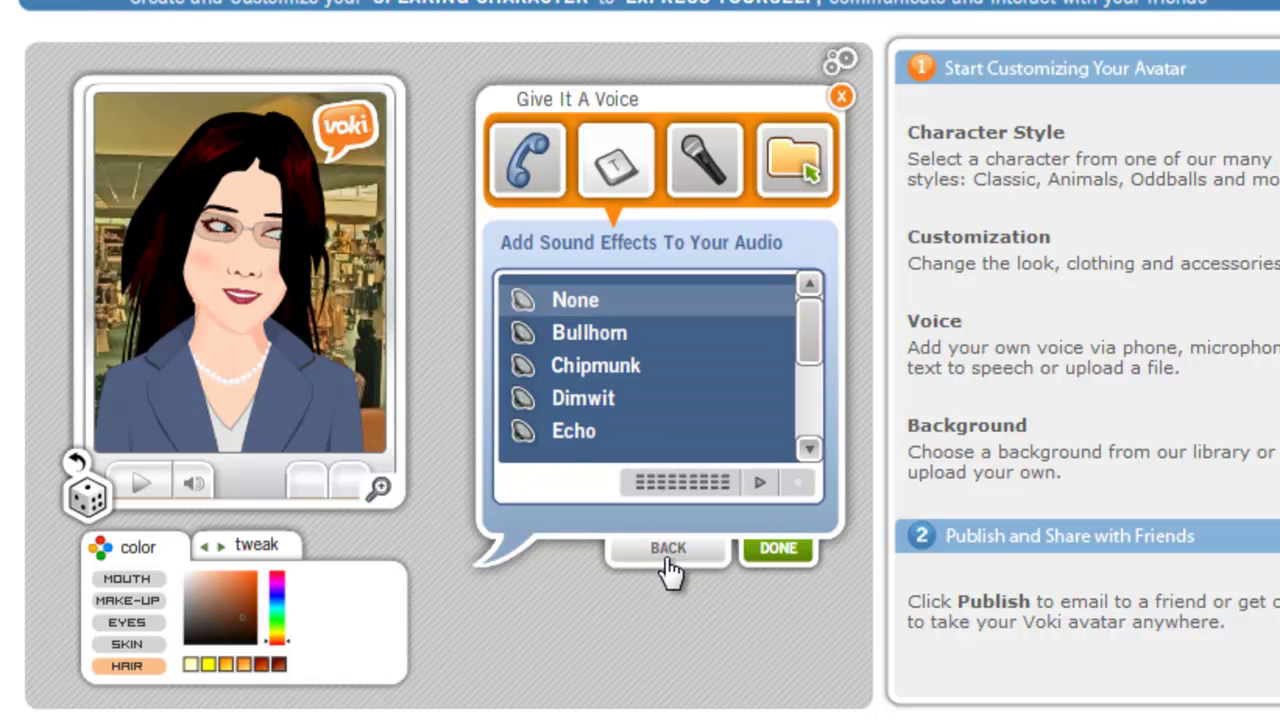
left_click(588, 405)
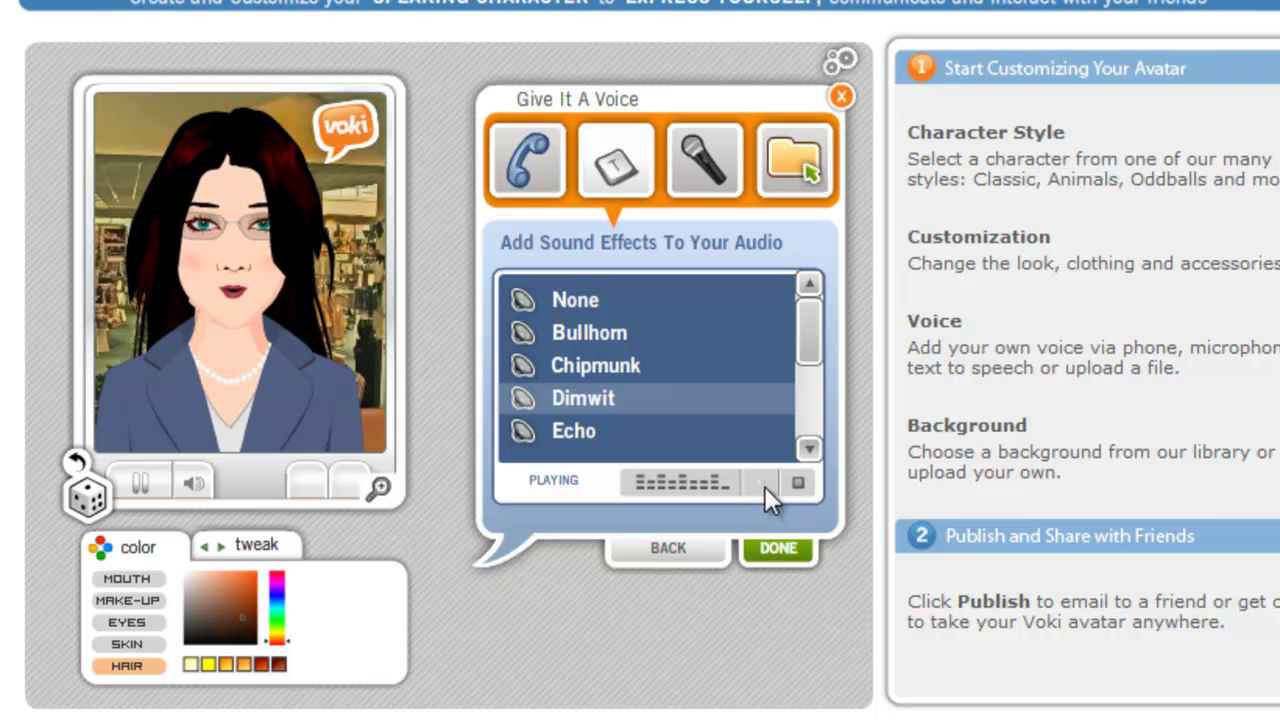
left_click_drag(806, 355, 803, 420)
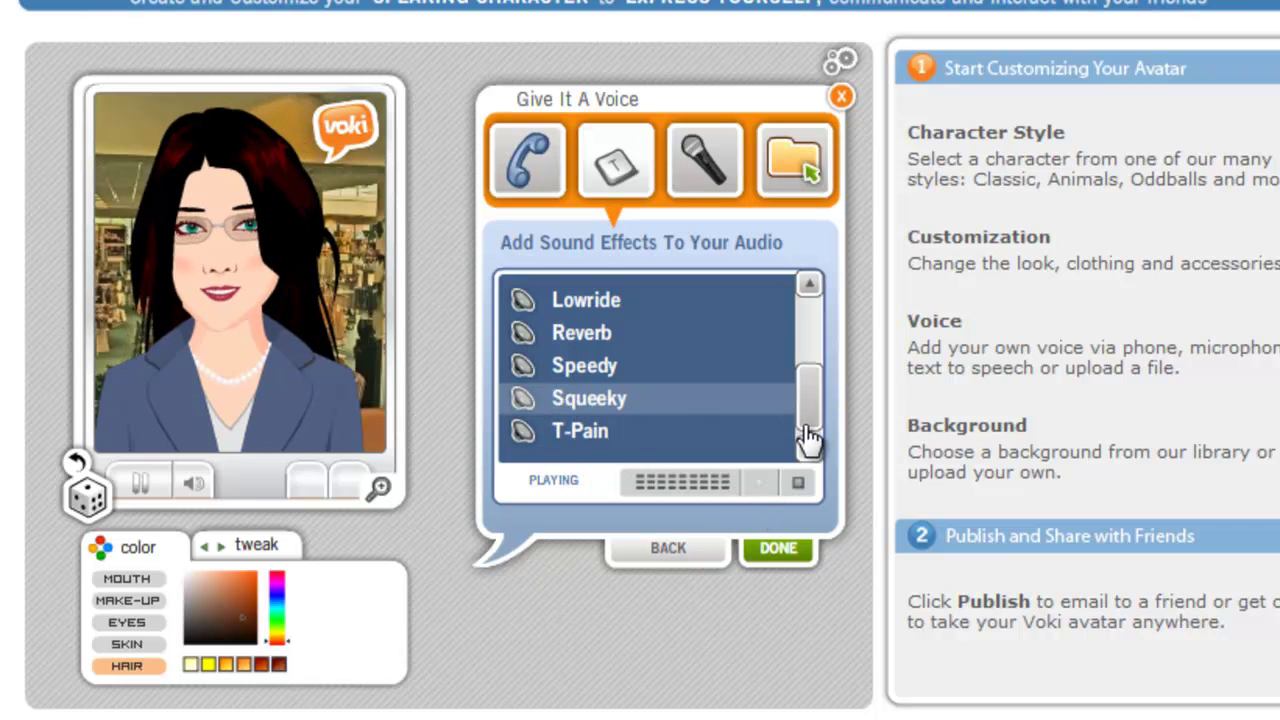
left_click_drag(806, 429, 815, 295)
left_click(614, 305)
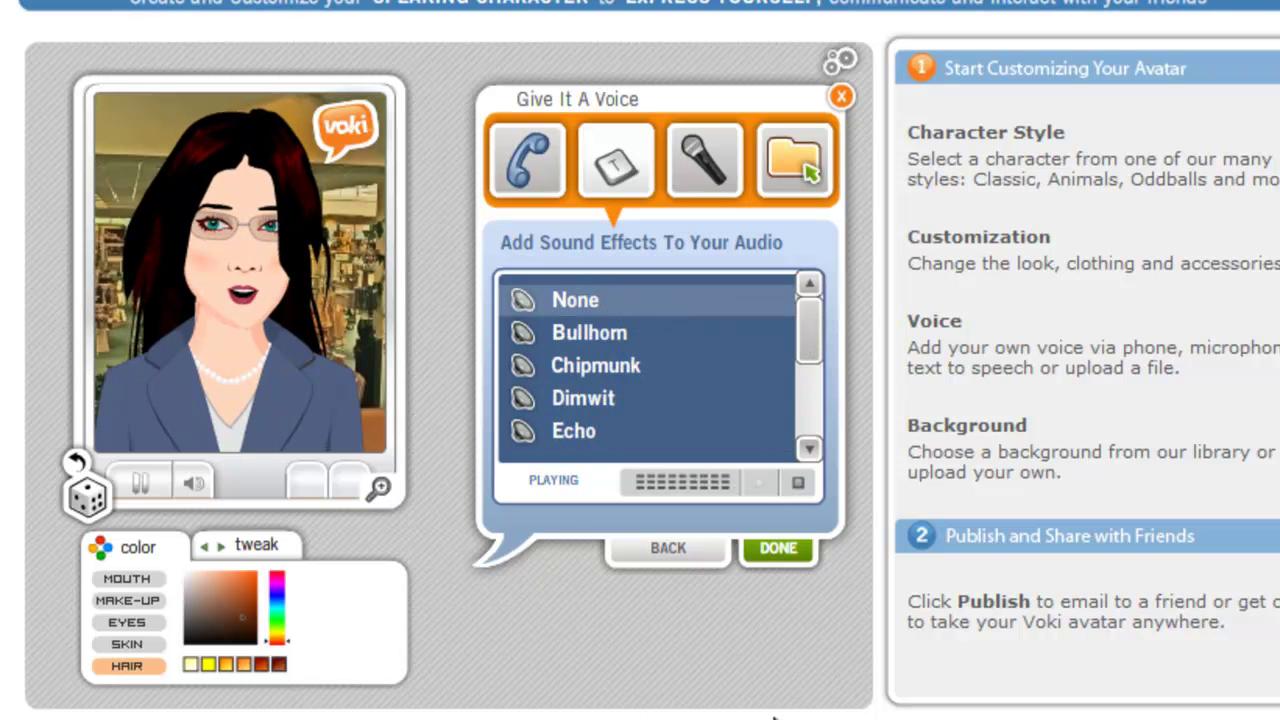
left_click(776, 548)
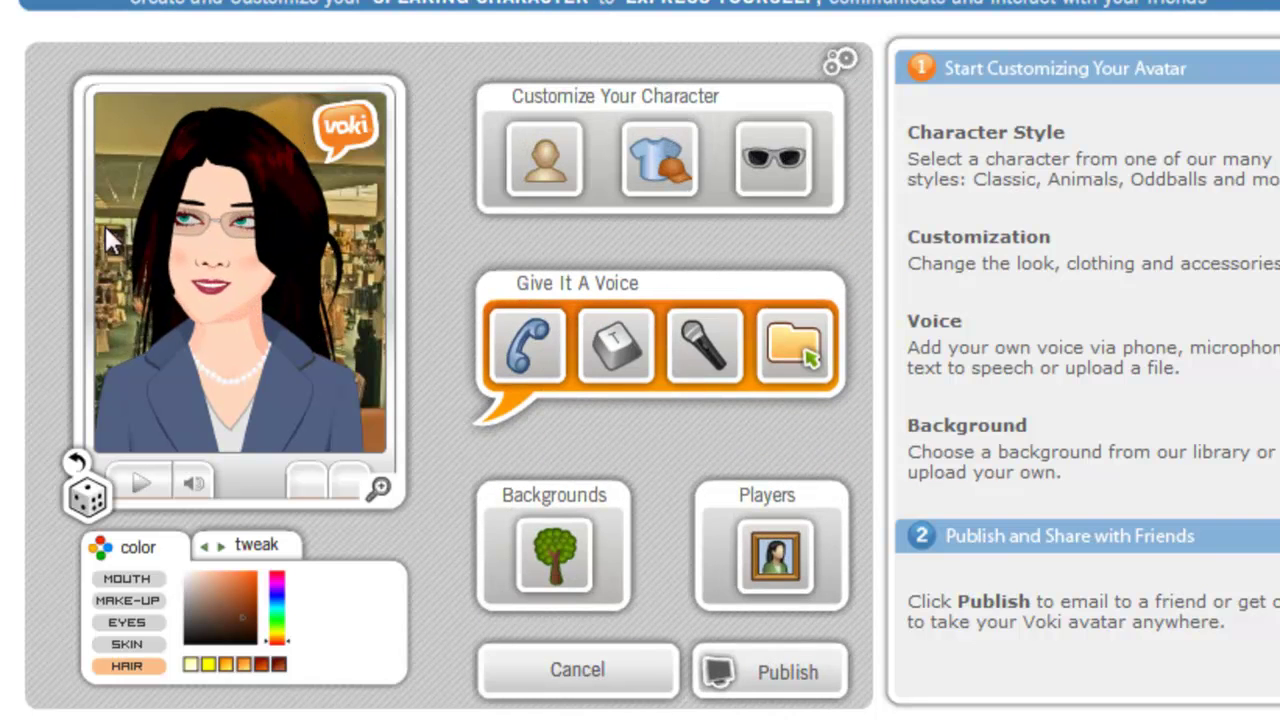
Step: After trying the bathroom scene, set the Travel cruise-ship harbour scene as the background
left_click(562, 570)
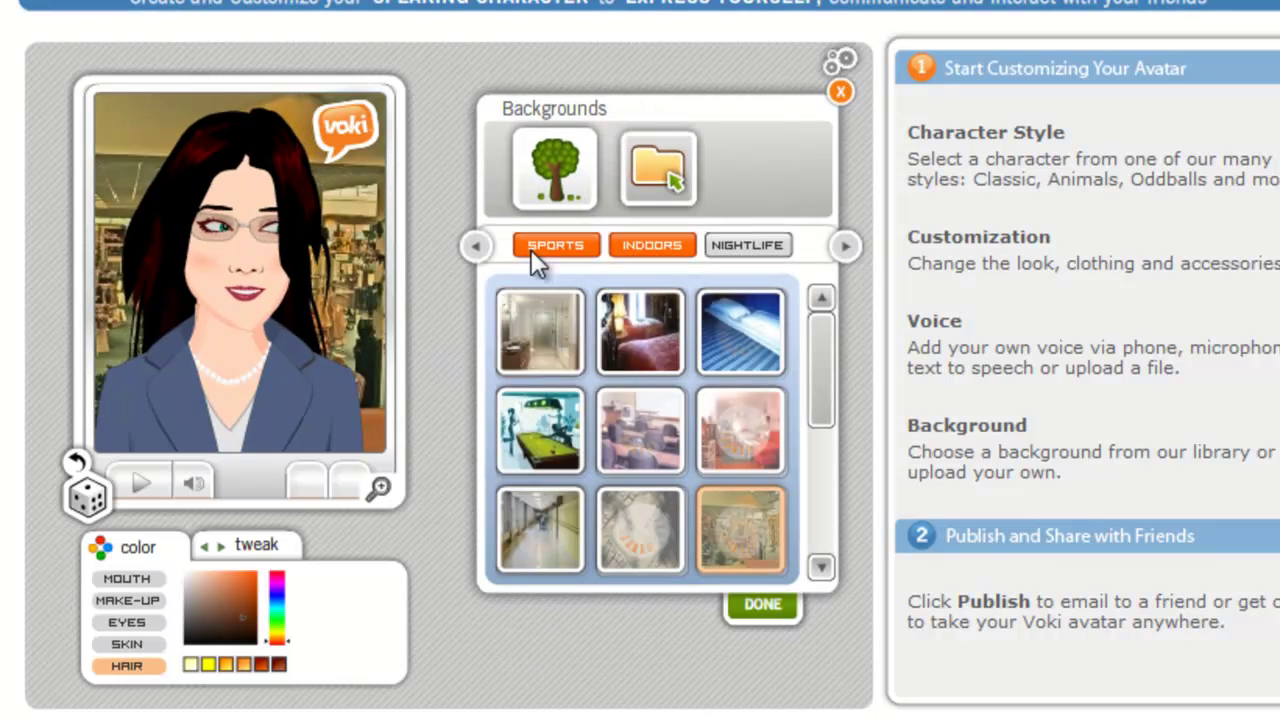
left_click(532, 350)
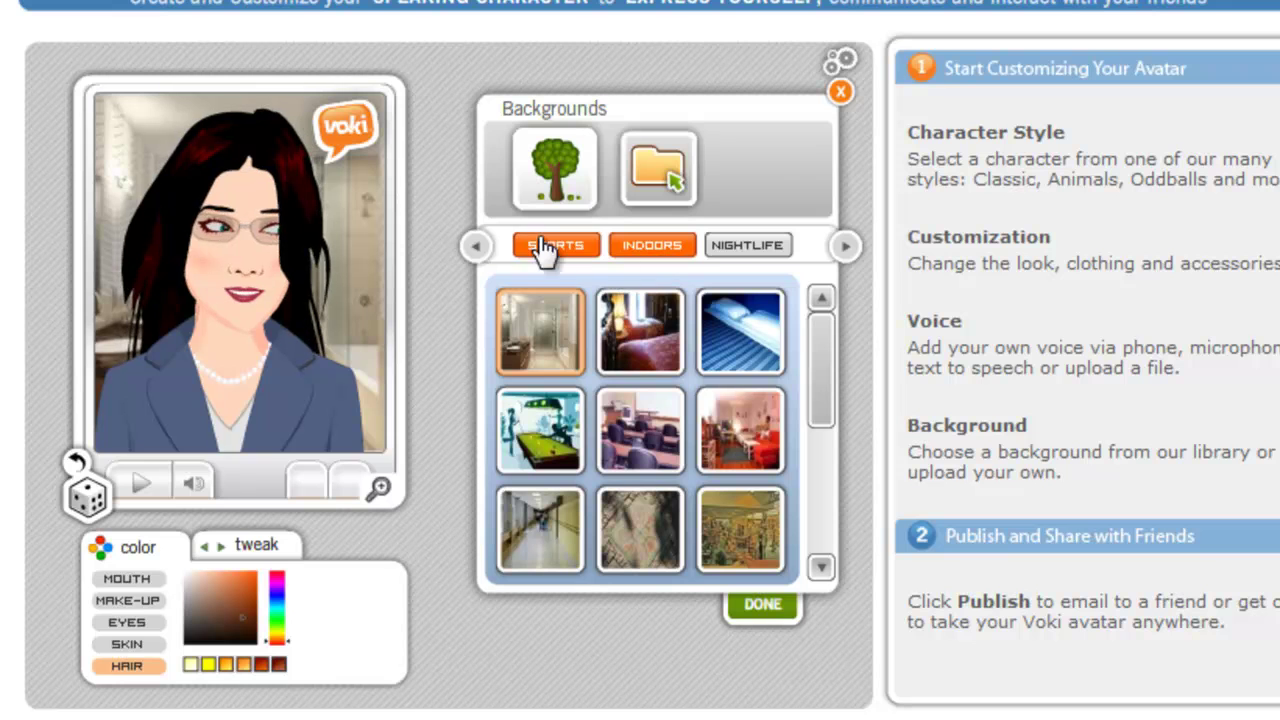
left_click(847, 248)
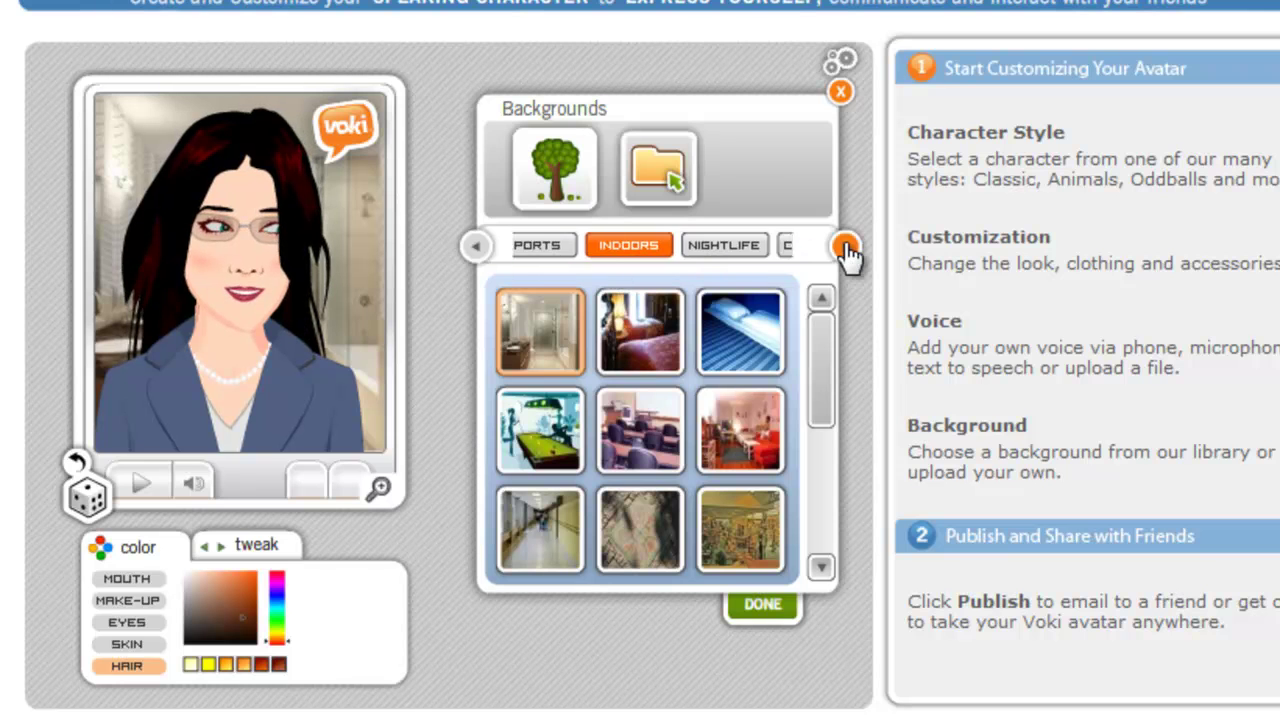
left_click(844, 250)
left_click(844, 250)
left_click(766, 249)
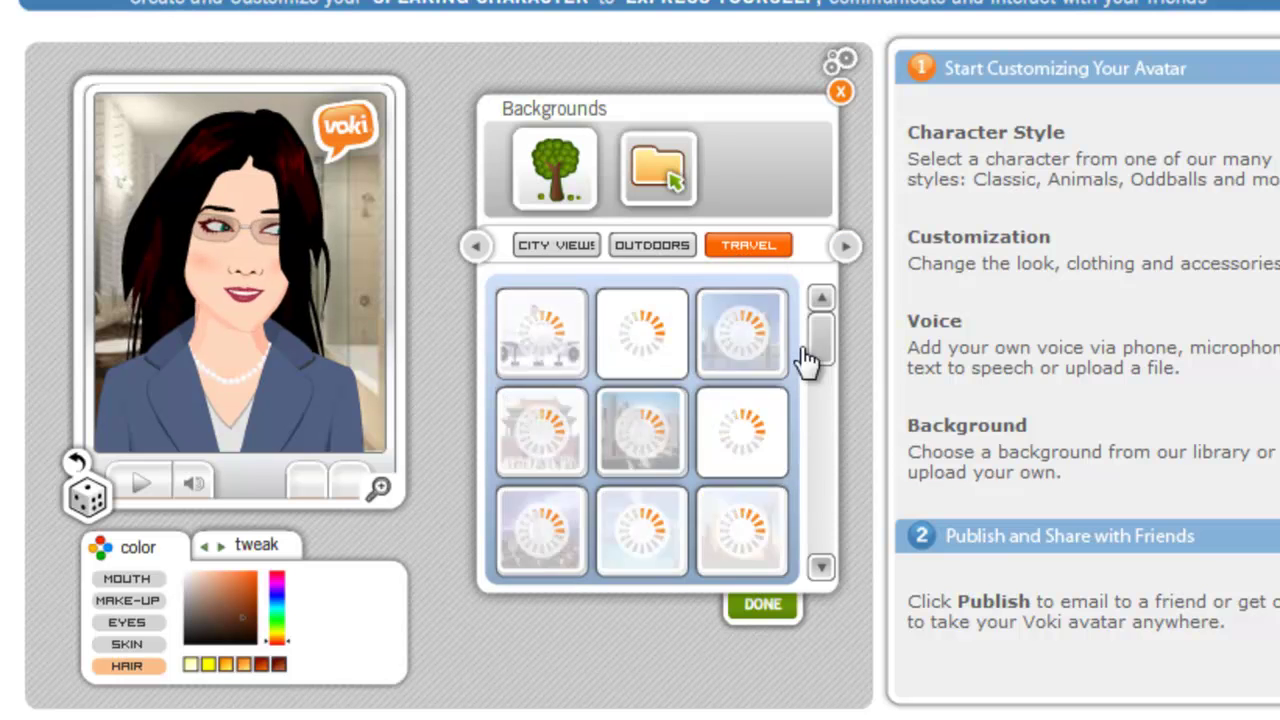
left_click_drag(822, 350, 800, 380)
left_click(648, 423)
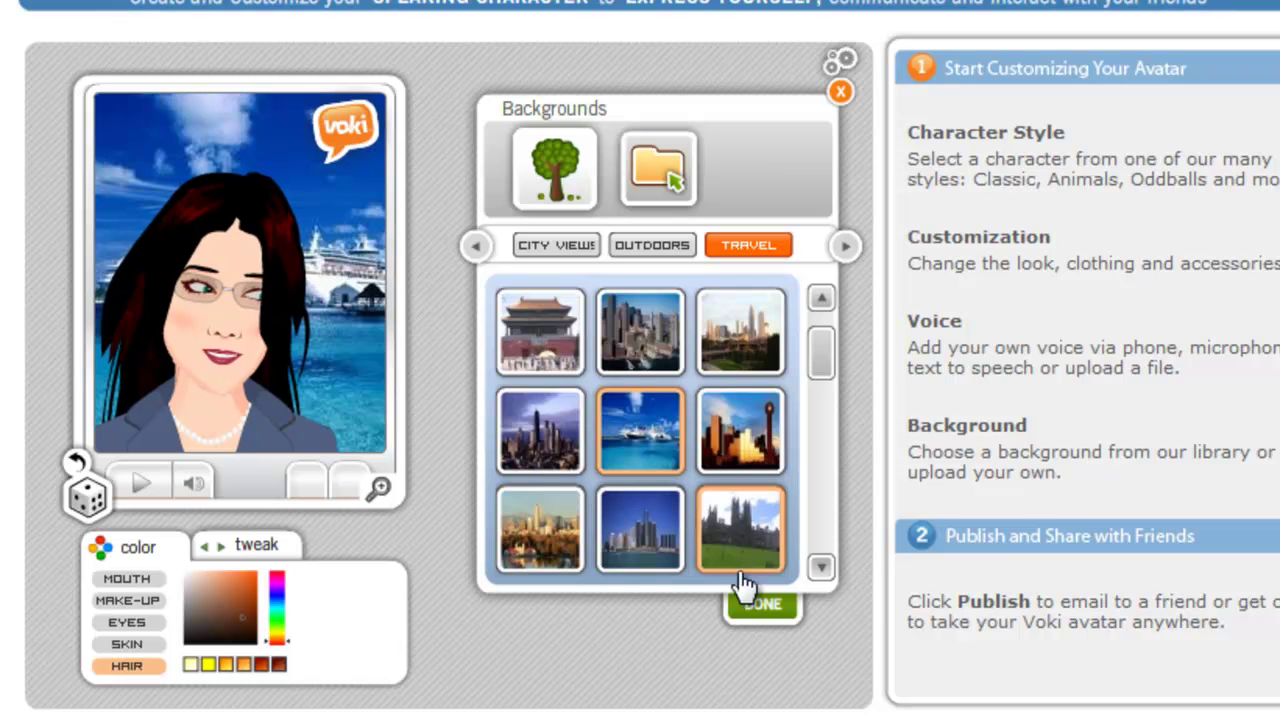
left_click(778, 626)
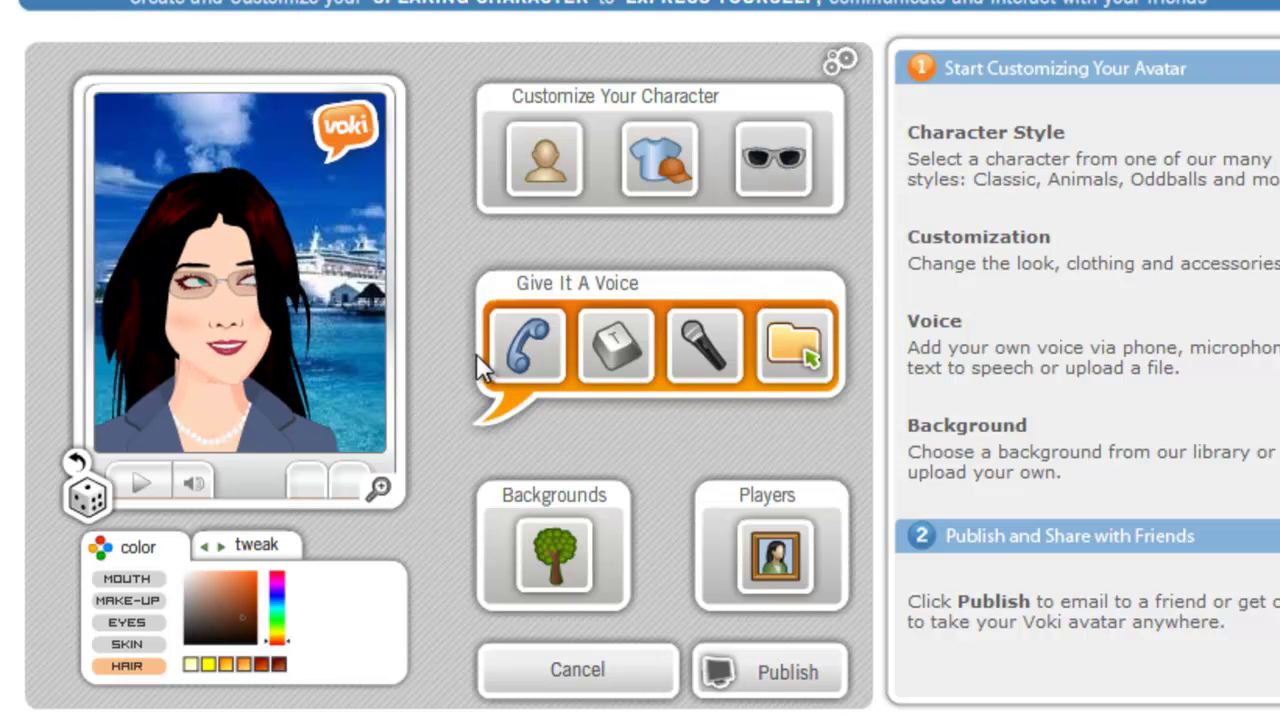
Step: Publish the avatar and save the scene under the title 'Tutorial'
left_click(776, 684)
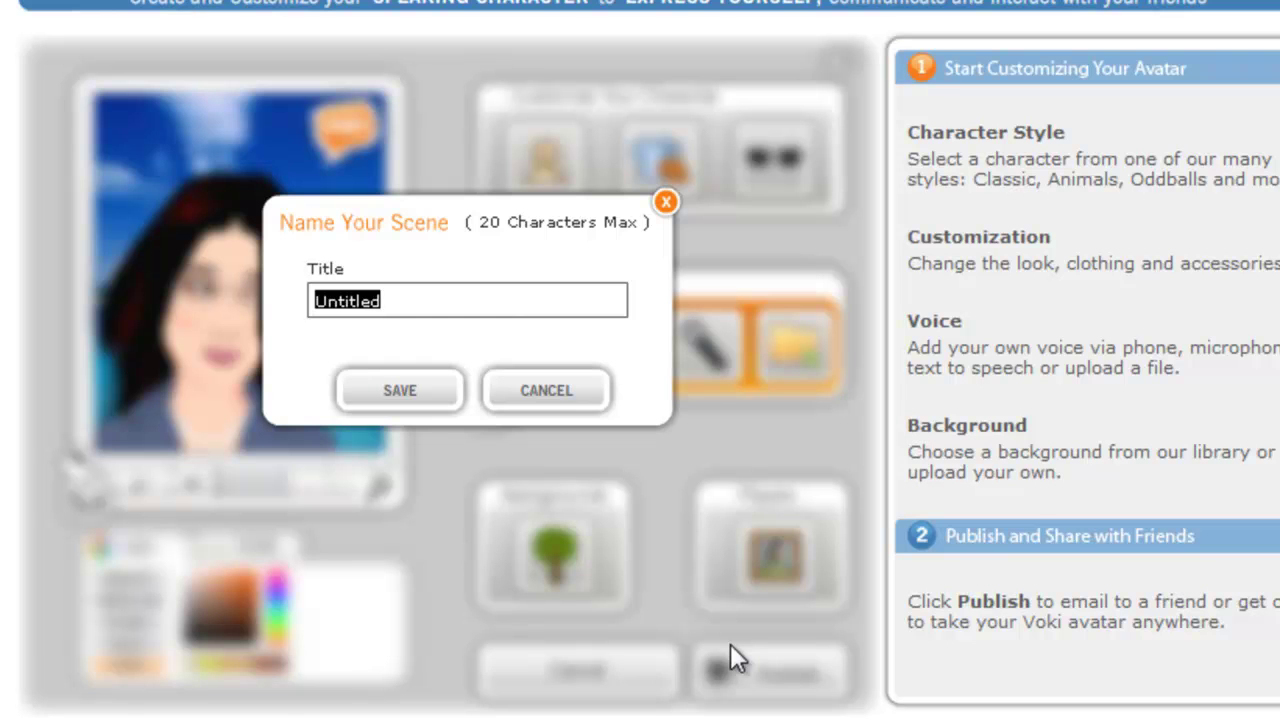
type("Tutorial")
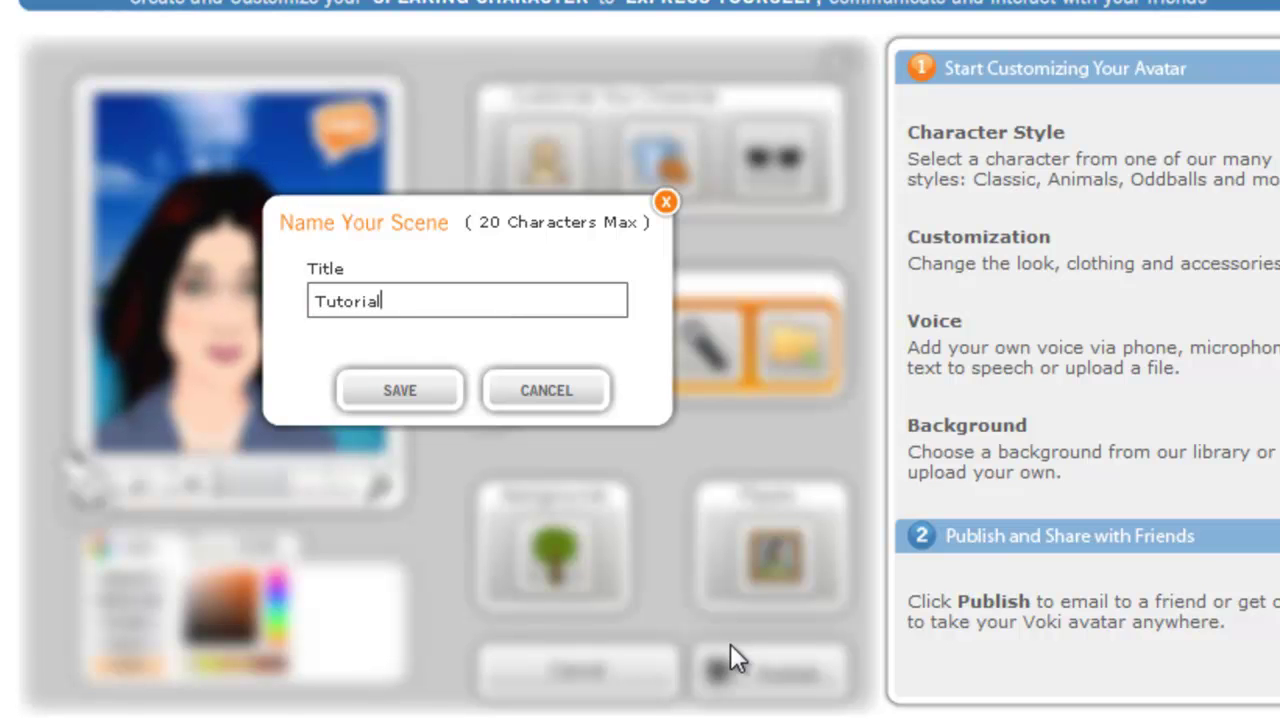
left_click(390, 397)
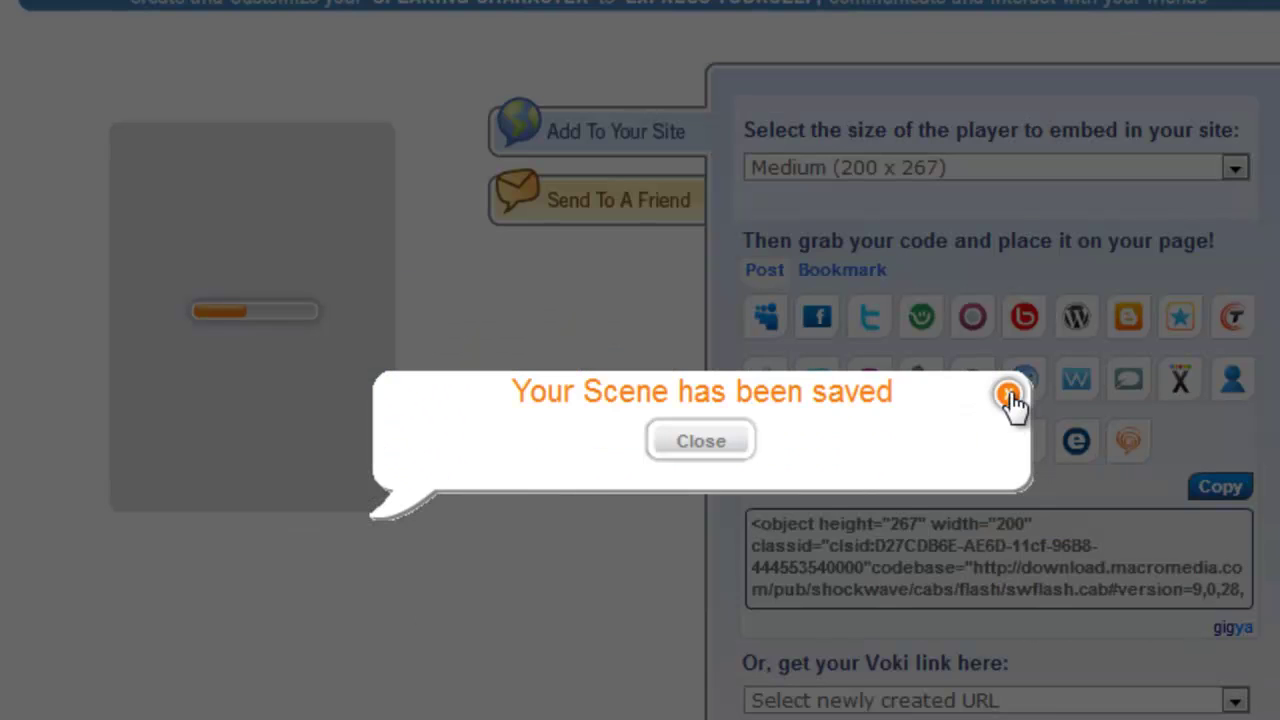
Step: Dismiss the saved notice and pick Standard Voki link to get the 267 by 200 pickup URL
left_click(1008, 395)
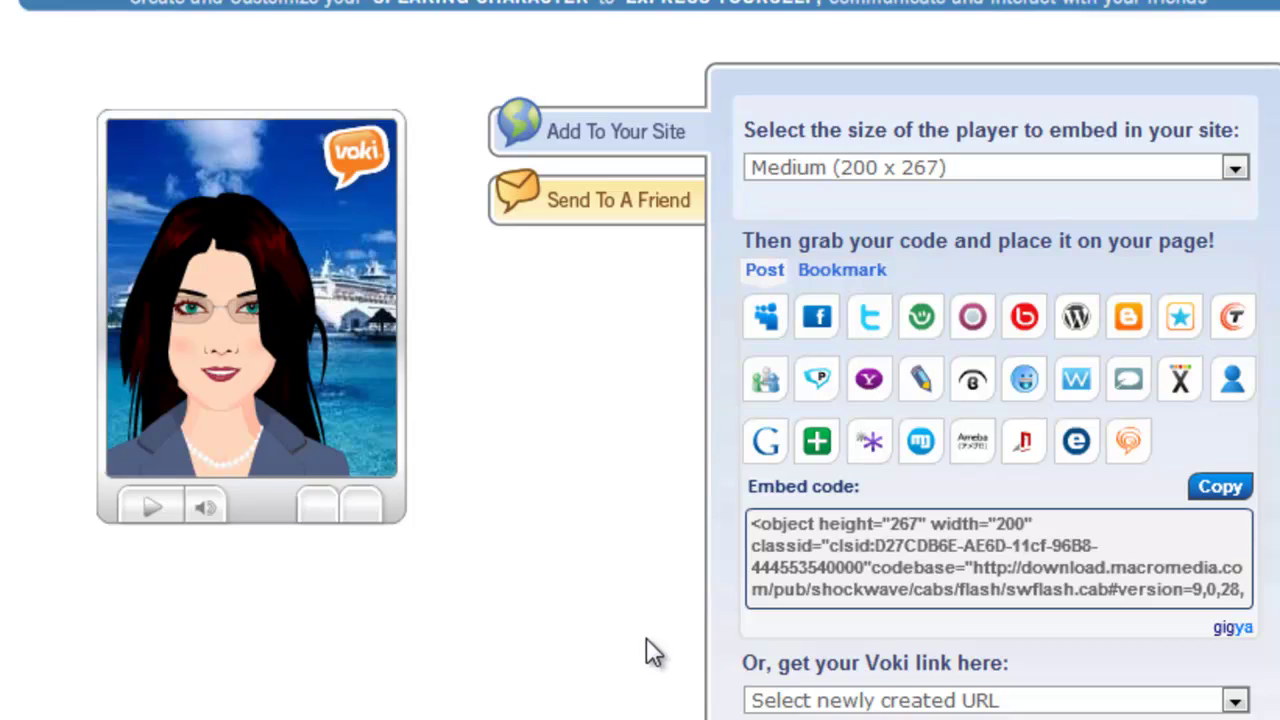
scroll(646, 637, "down", 3)
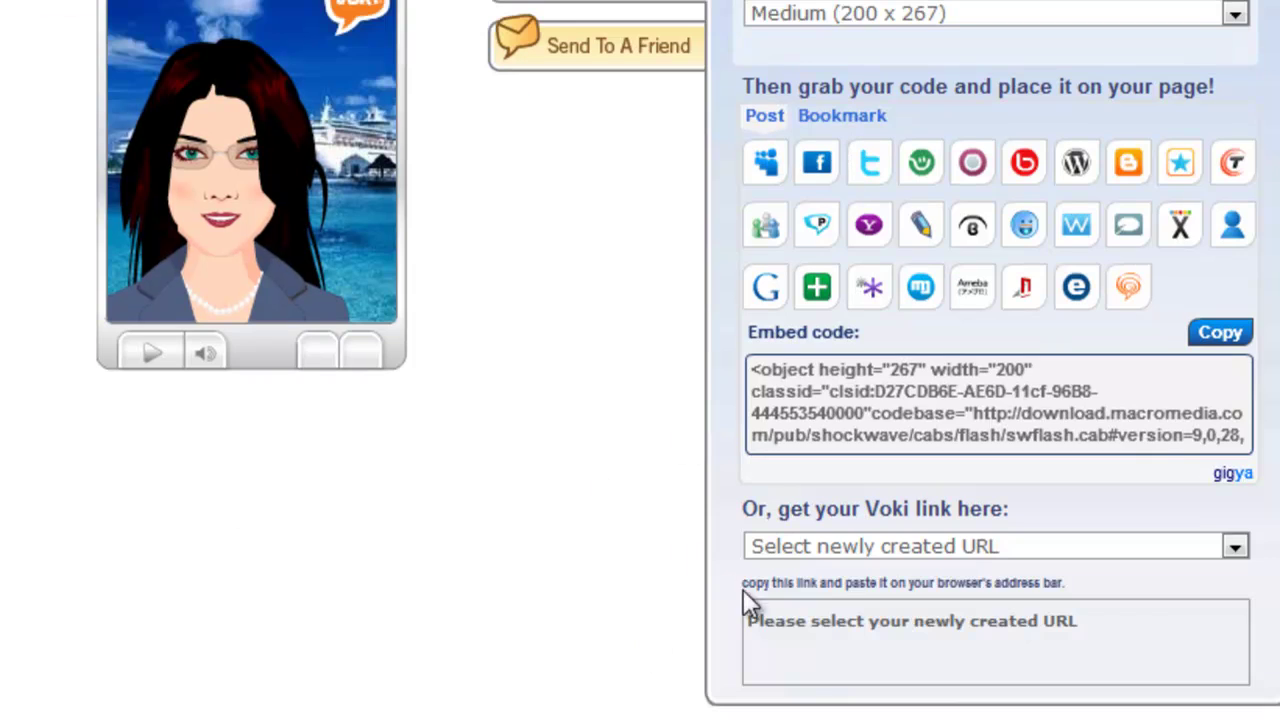
left_click(1236, 547)
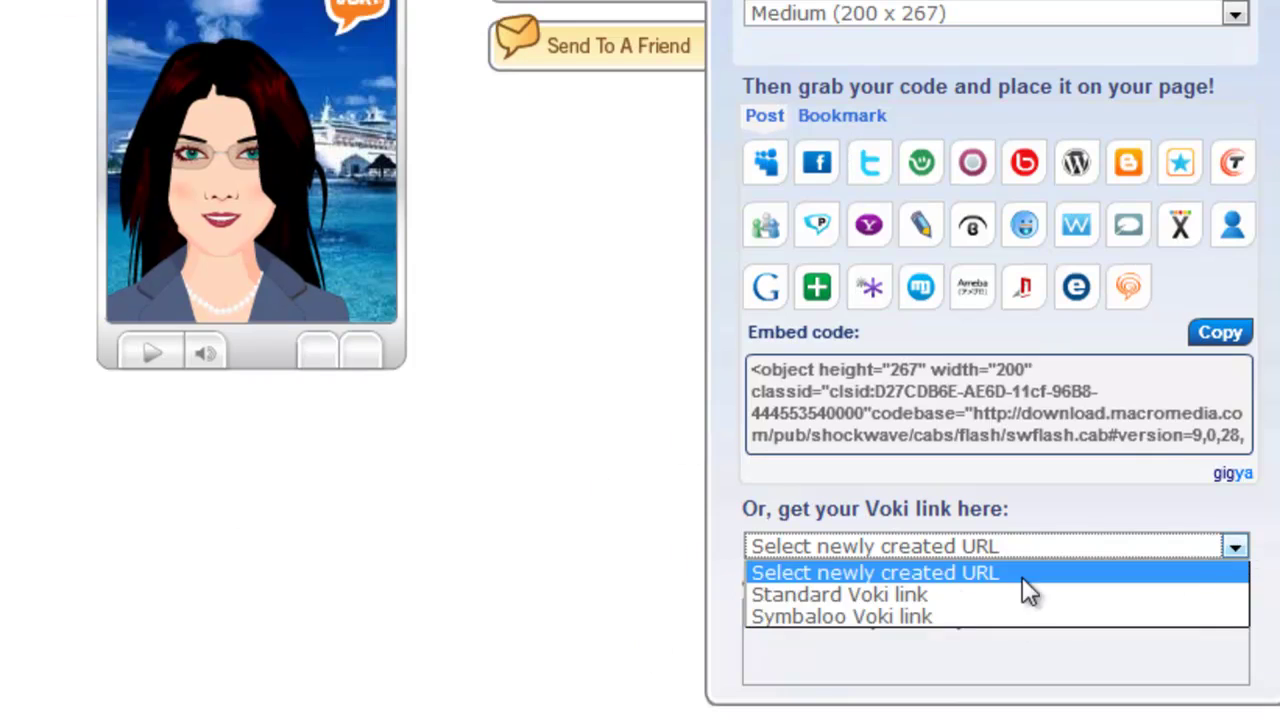
left_click(881, 593)
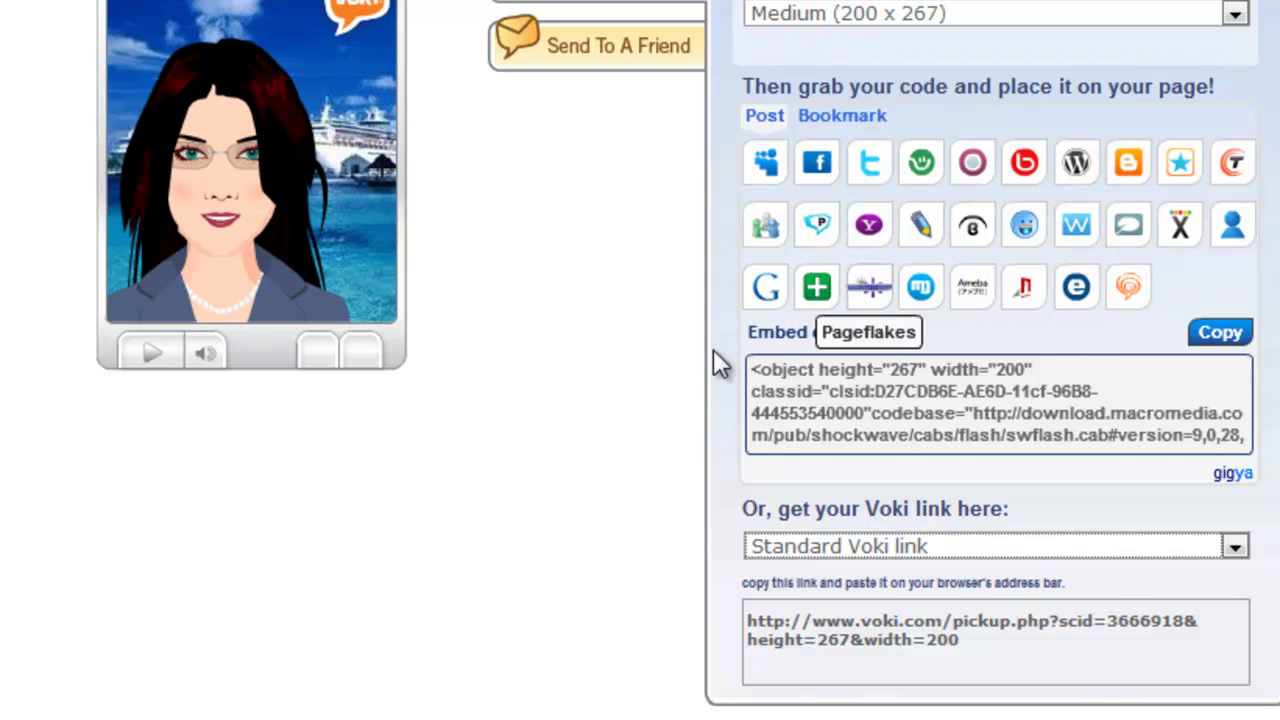
scroll(872, 301, "up", 2)
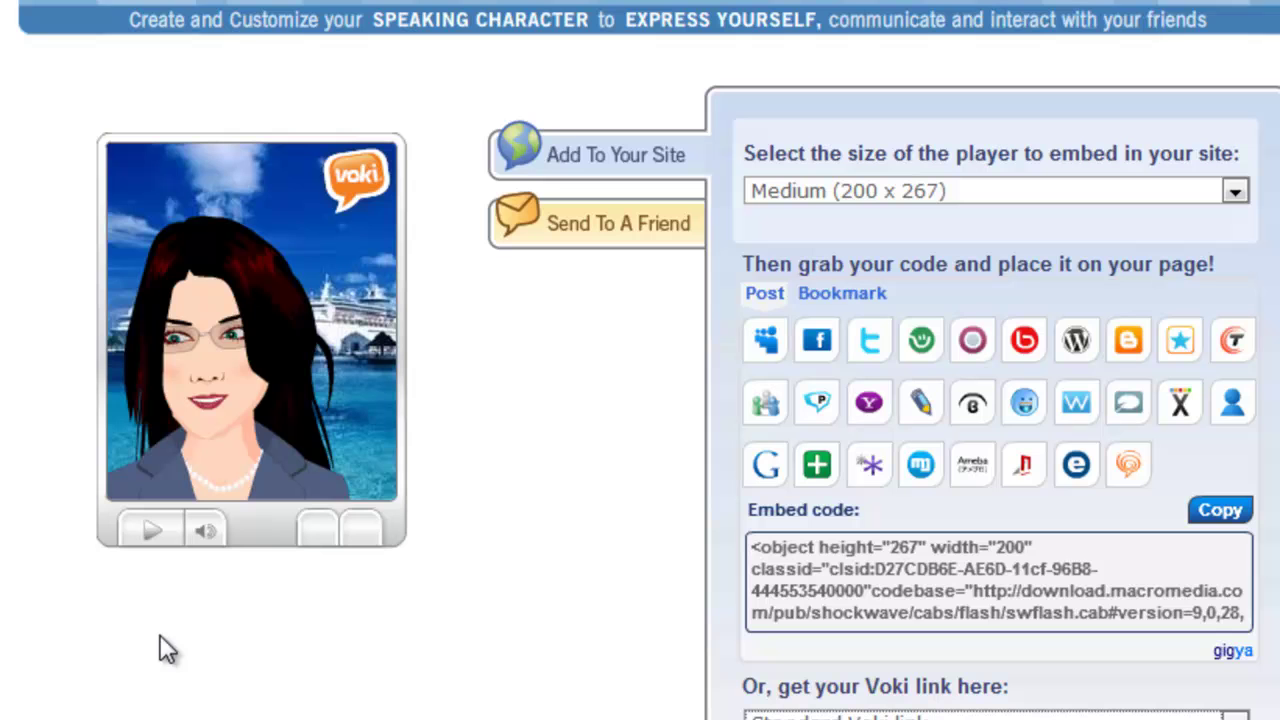